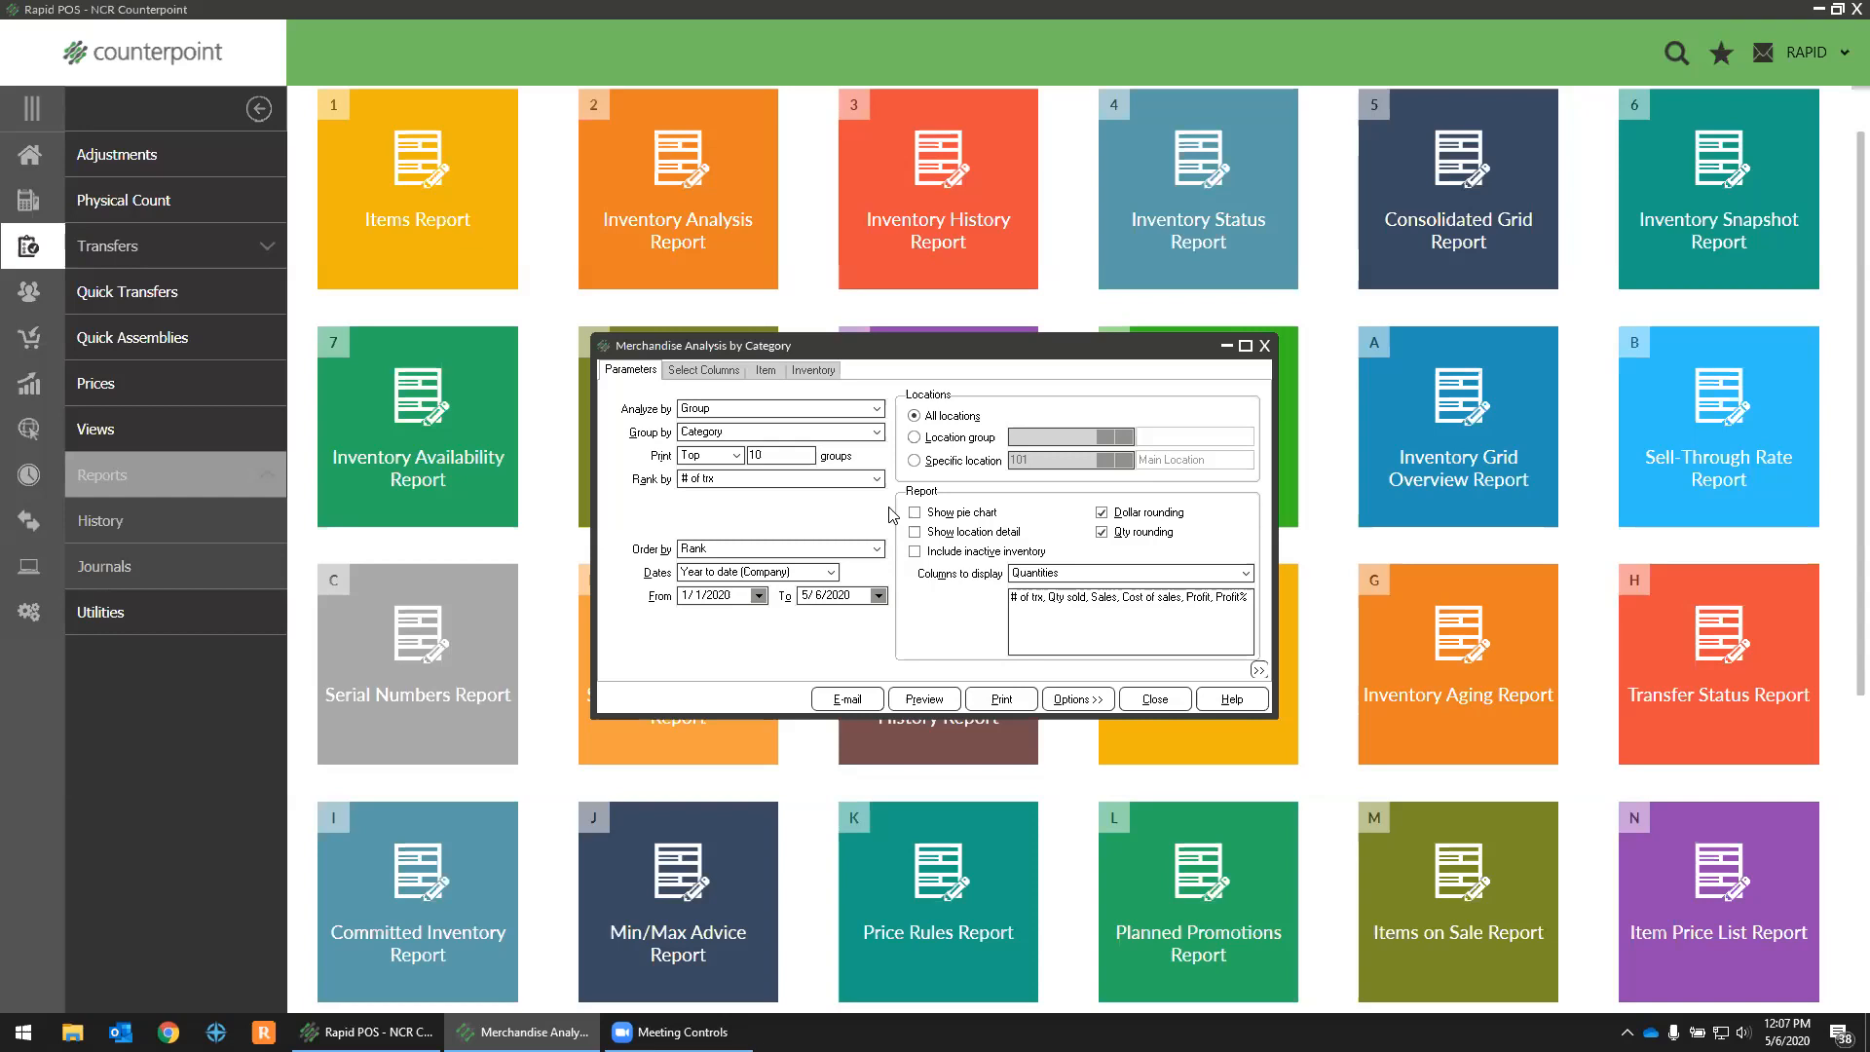
Step: Analyze the merchandise by Item, print All items and rank them by Qty sold
{"action": "left_click", "coordinate": [877, 408]}
{"action": "left_click", "coordinate": [848, 443]}
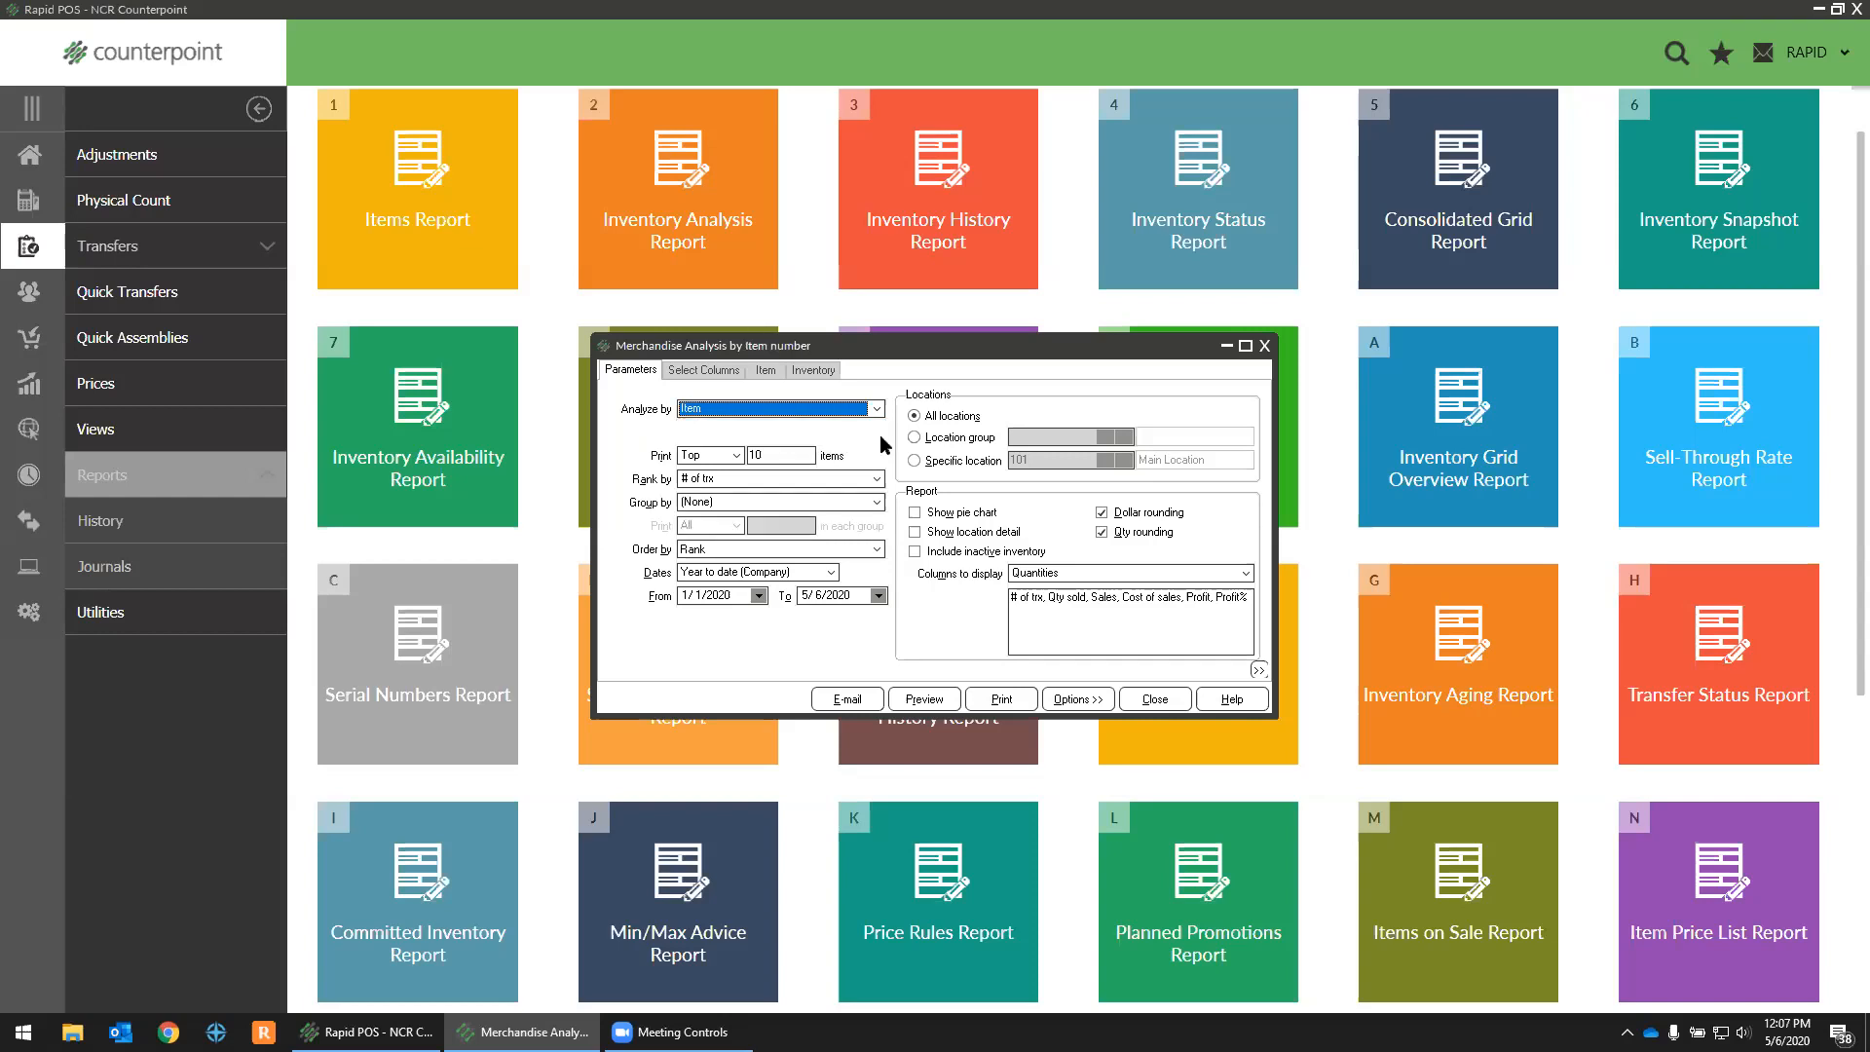
{"action": "left_click", "coordinate": [738, 456]}
{"action": "left_click", "coordinate": [717, 499]}
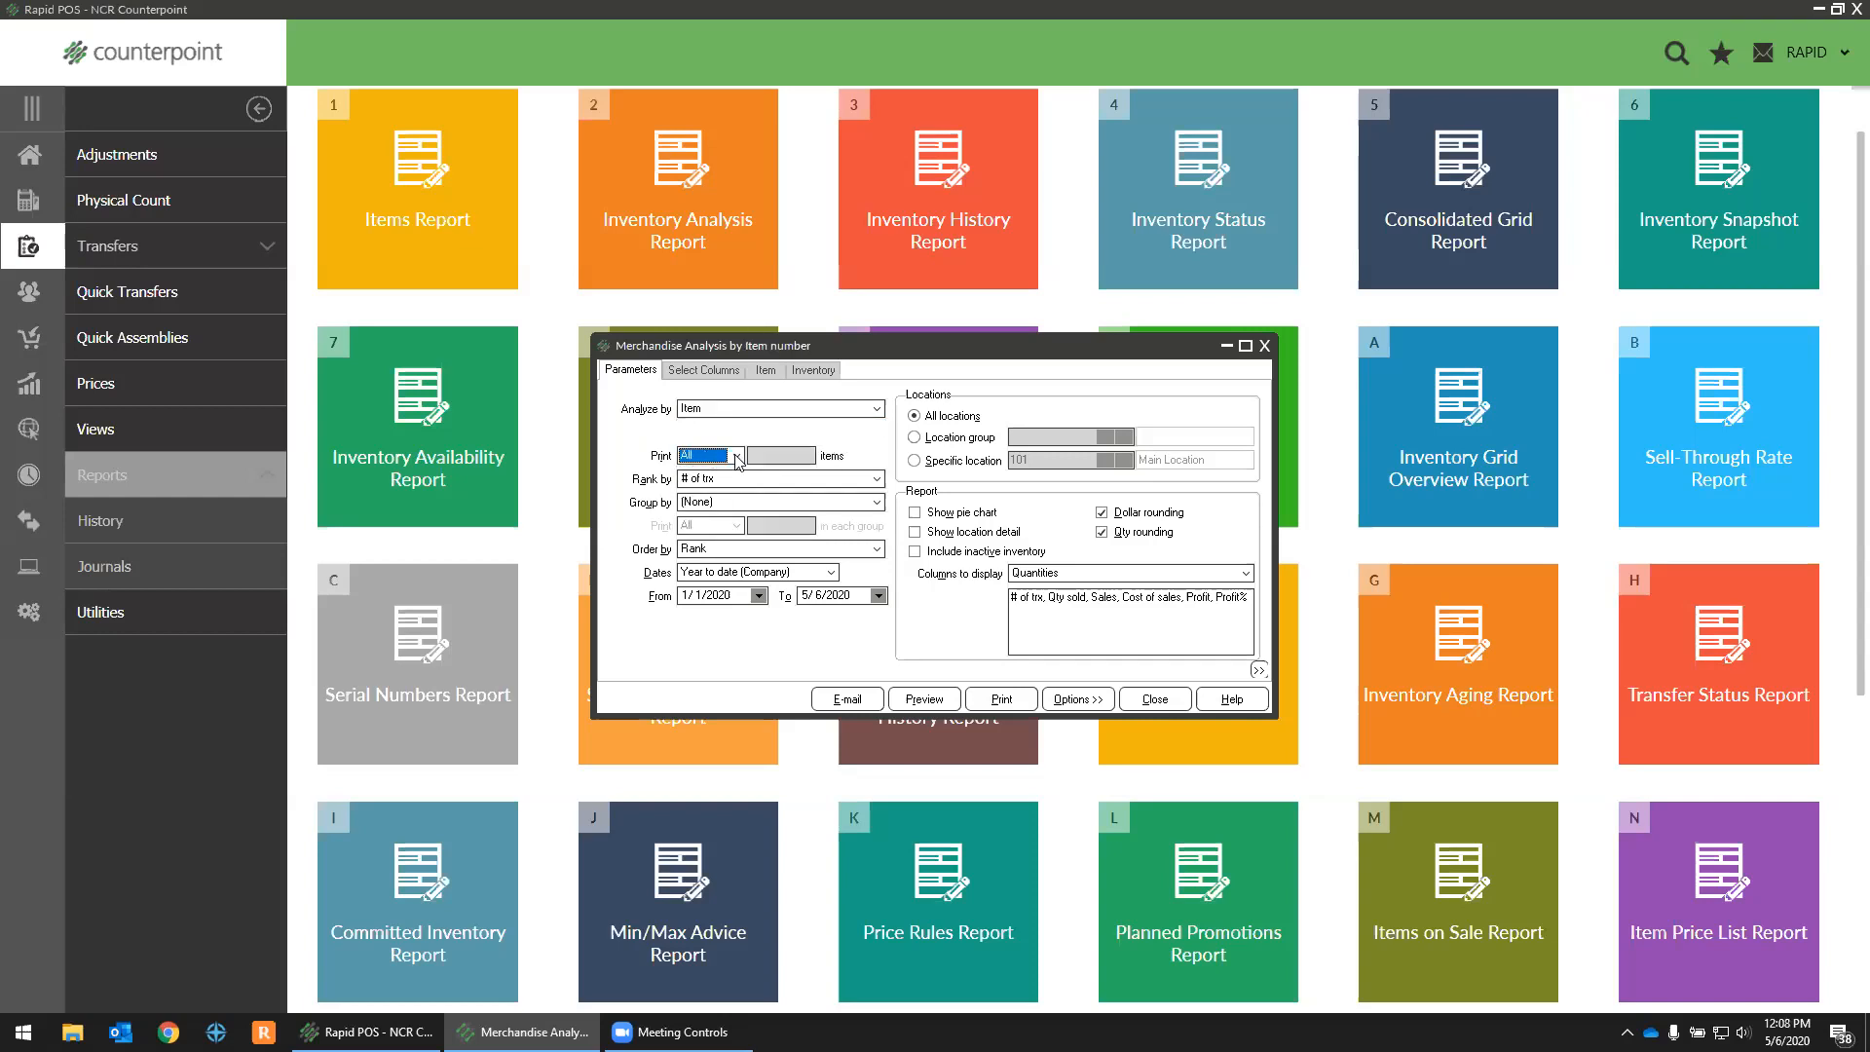
{"action": "left_click", "coordinate": [713, 480]}
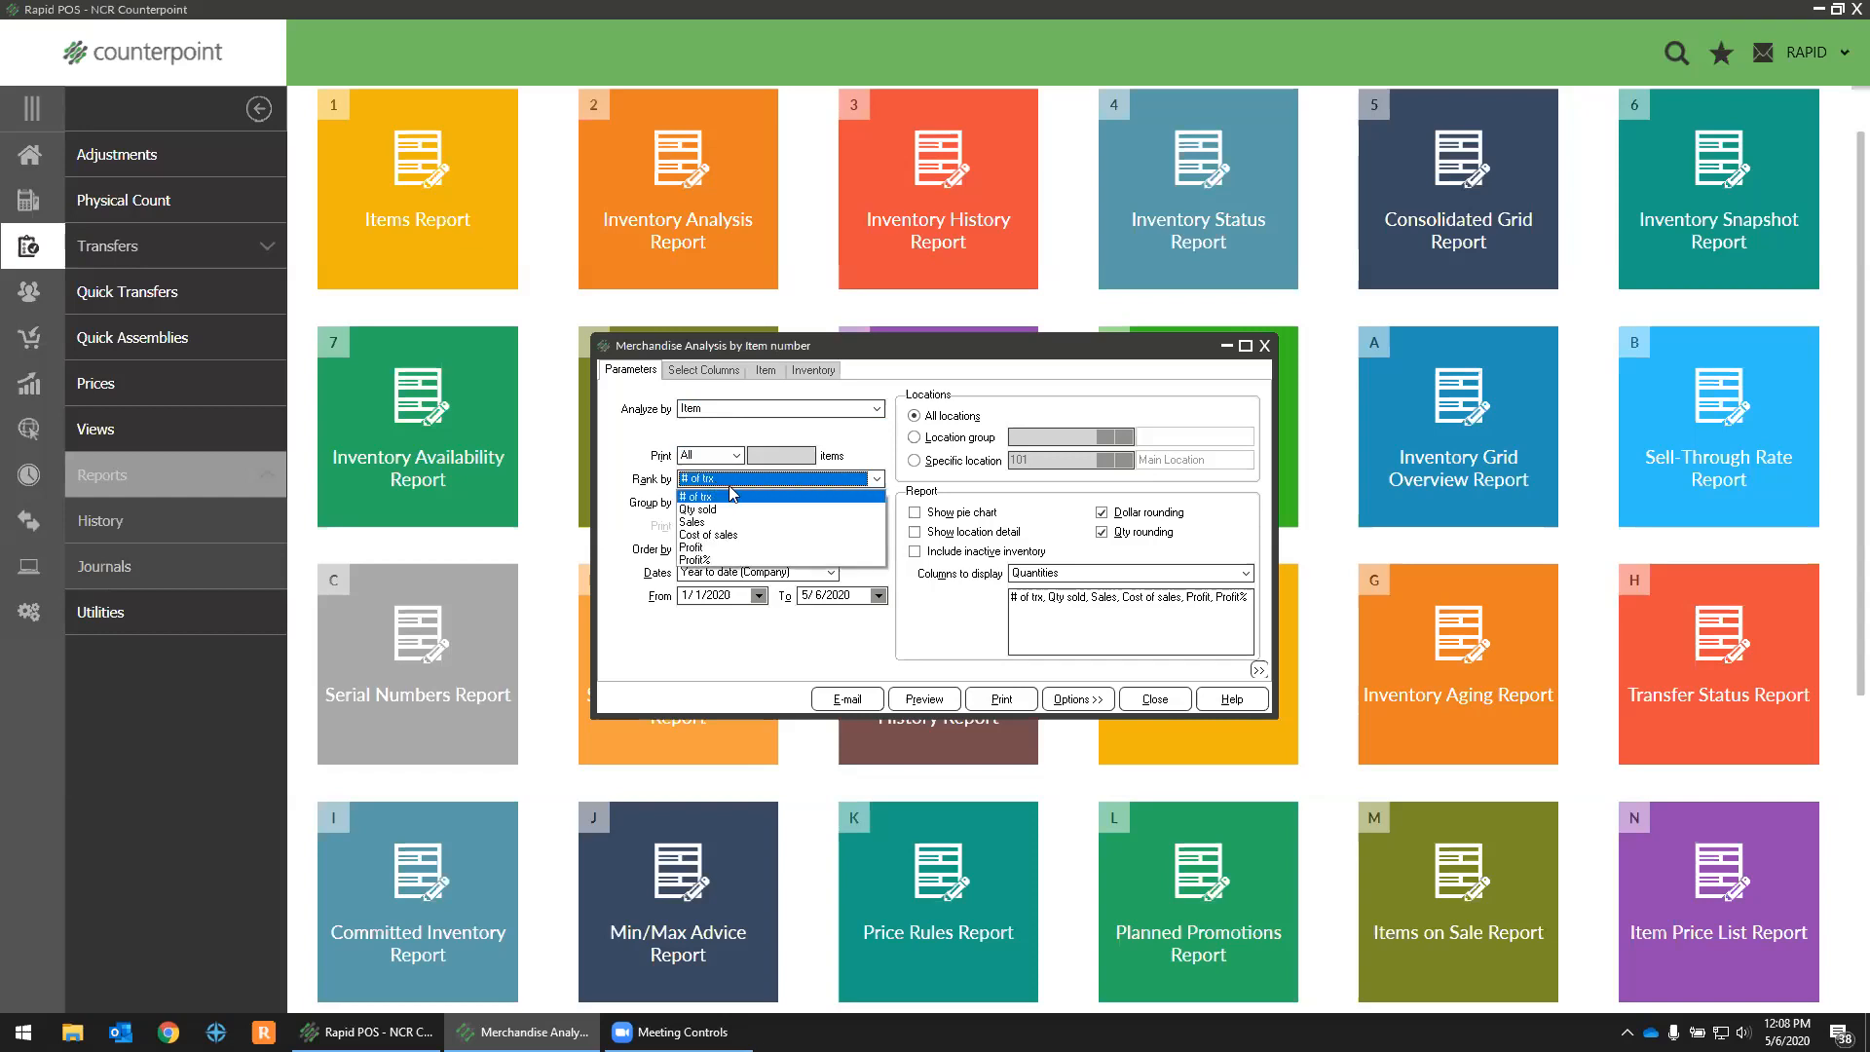
{"action": "left_click", "coordinate": [752, 511]}
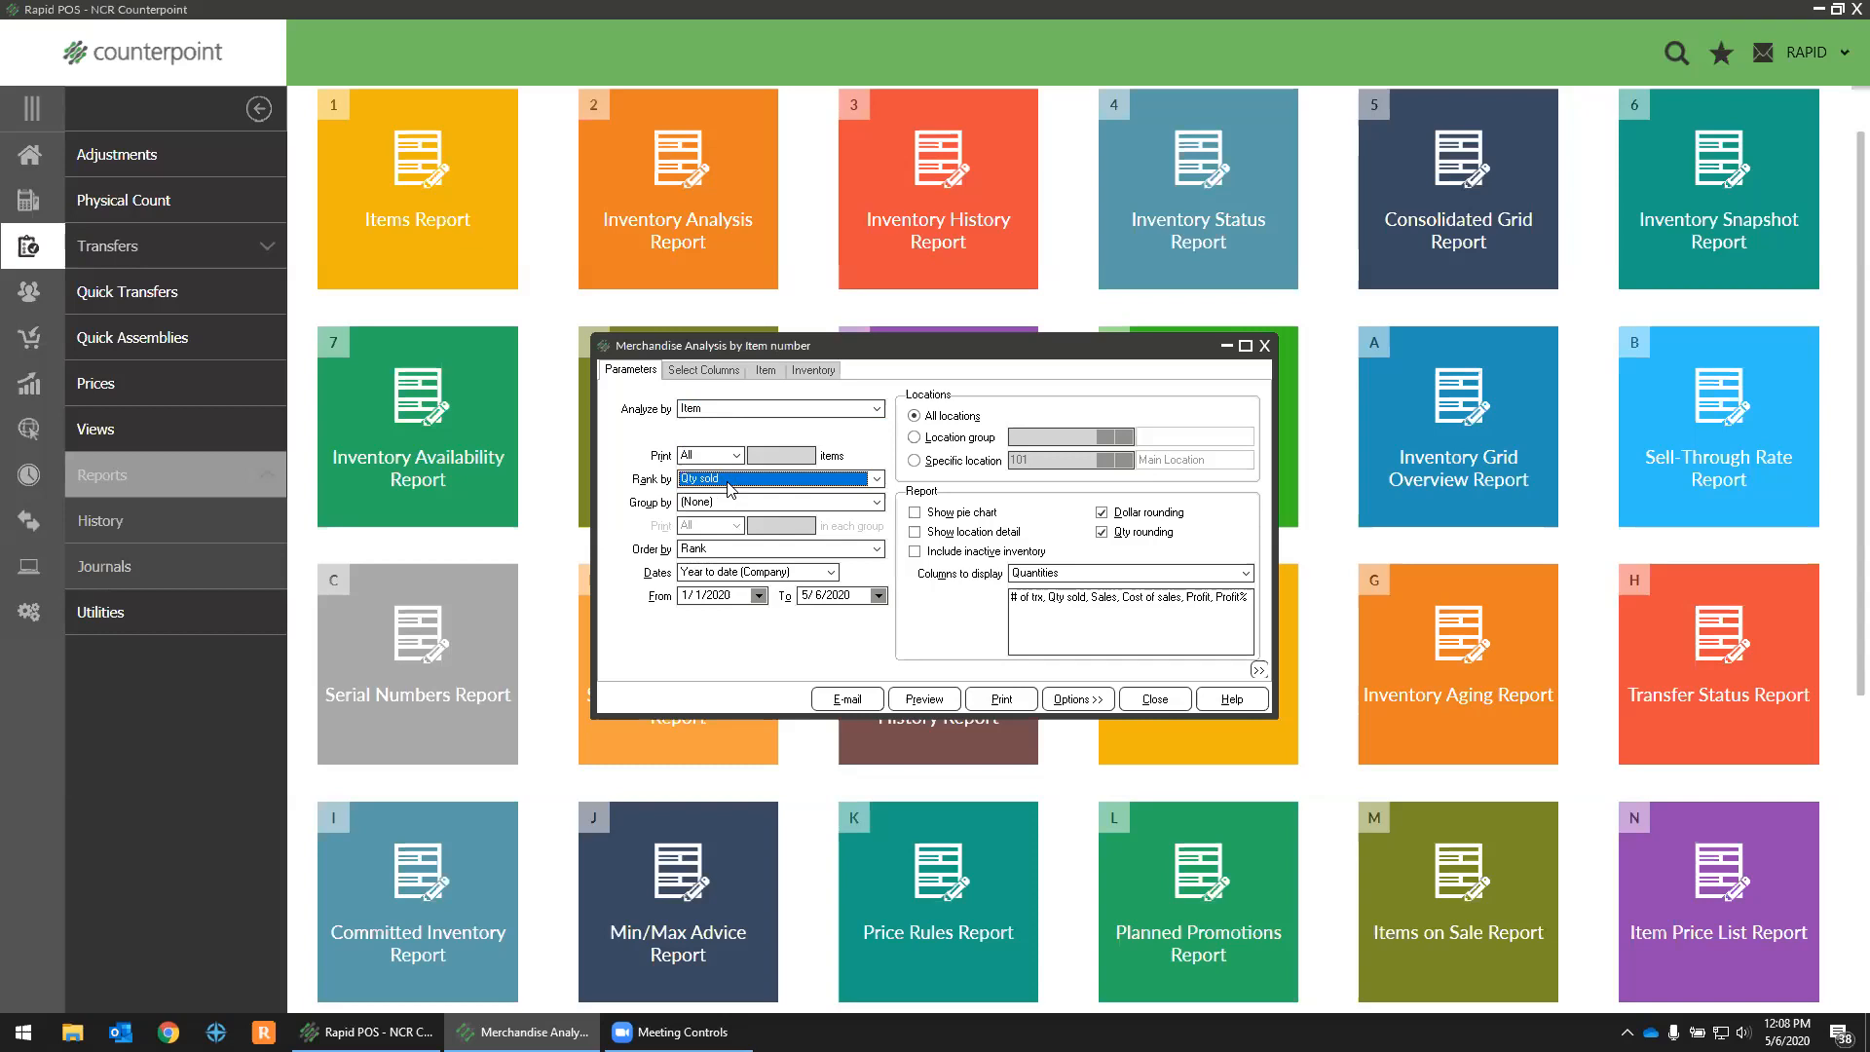
Step: Start the report period on 5/5/2019 and choose the Inventory Performance column set
{"action": "left_click", "coordinate": [681, 596]}
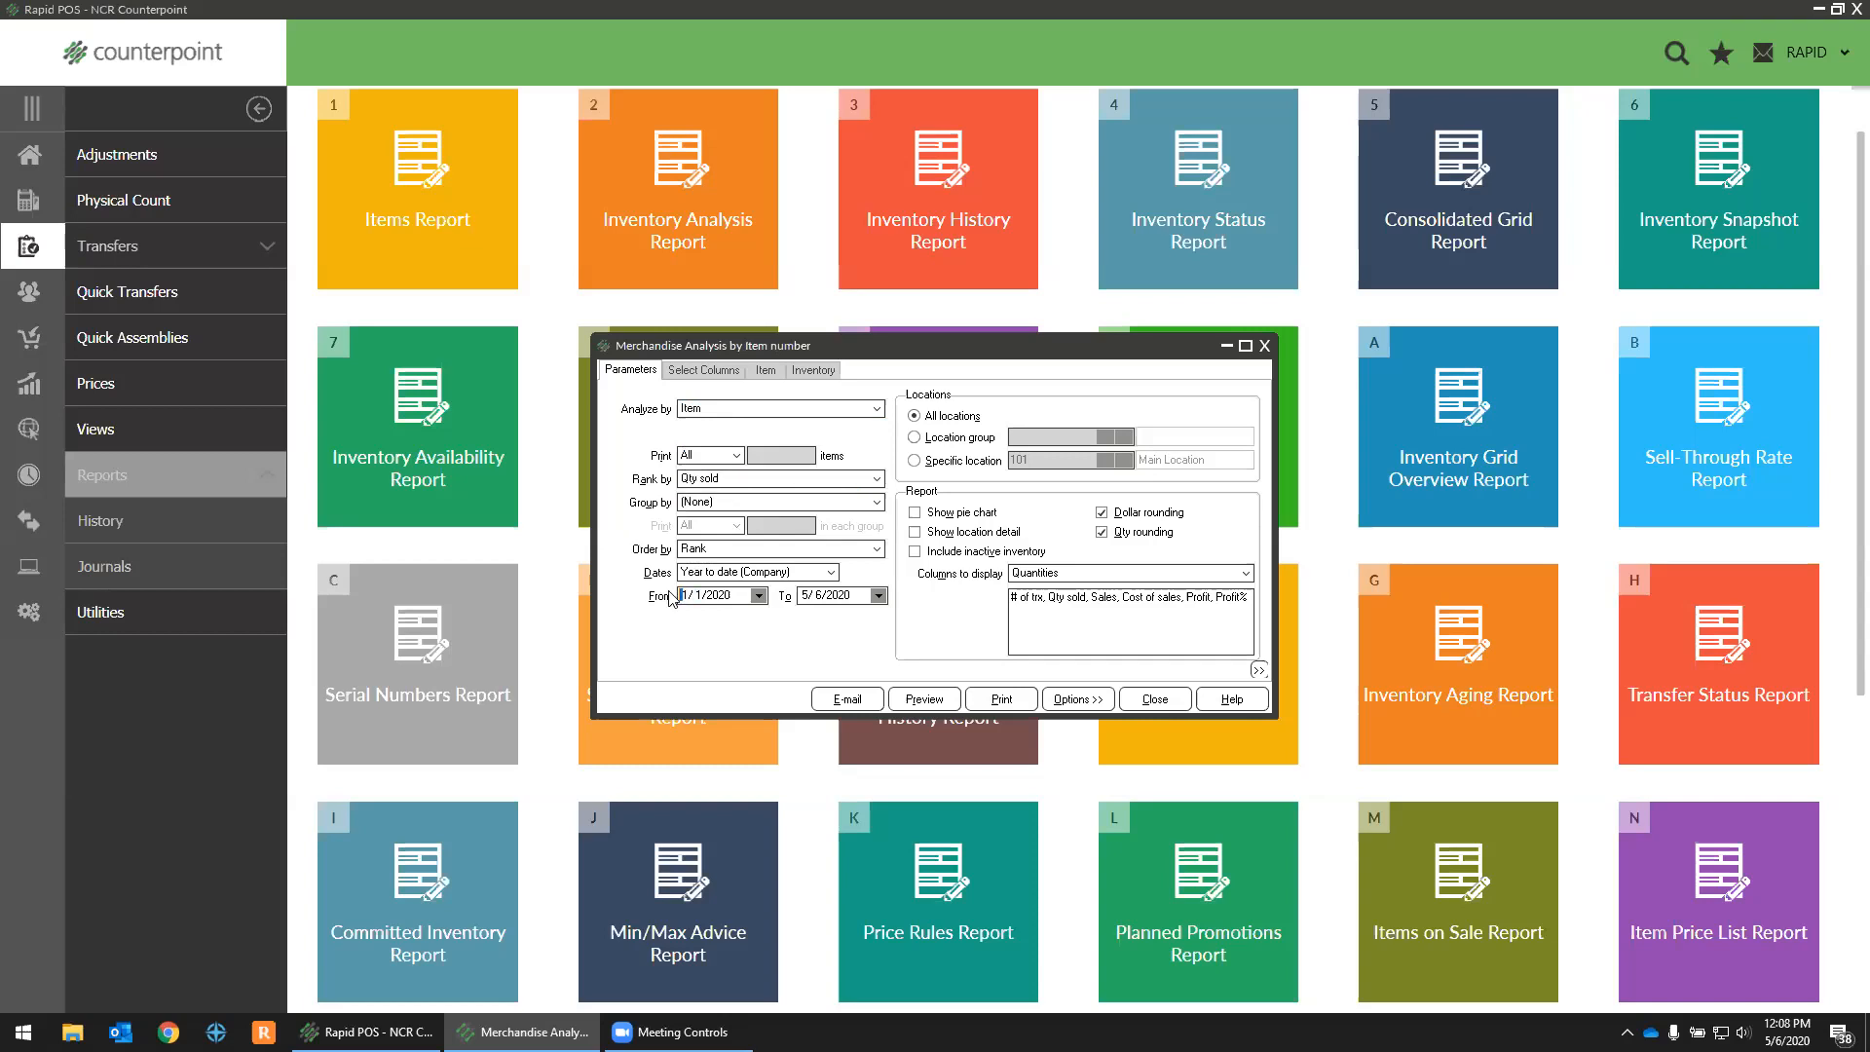
{"action": "type", "text": "05/05/2019"}
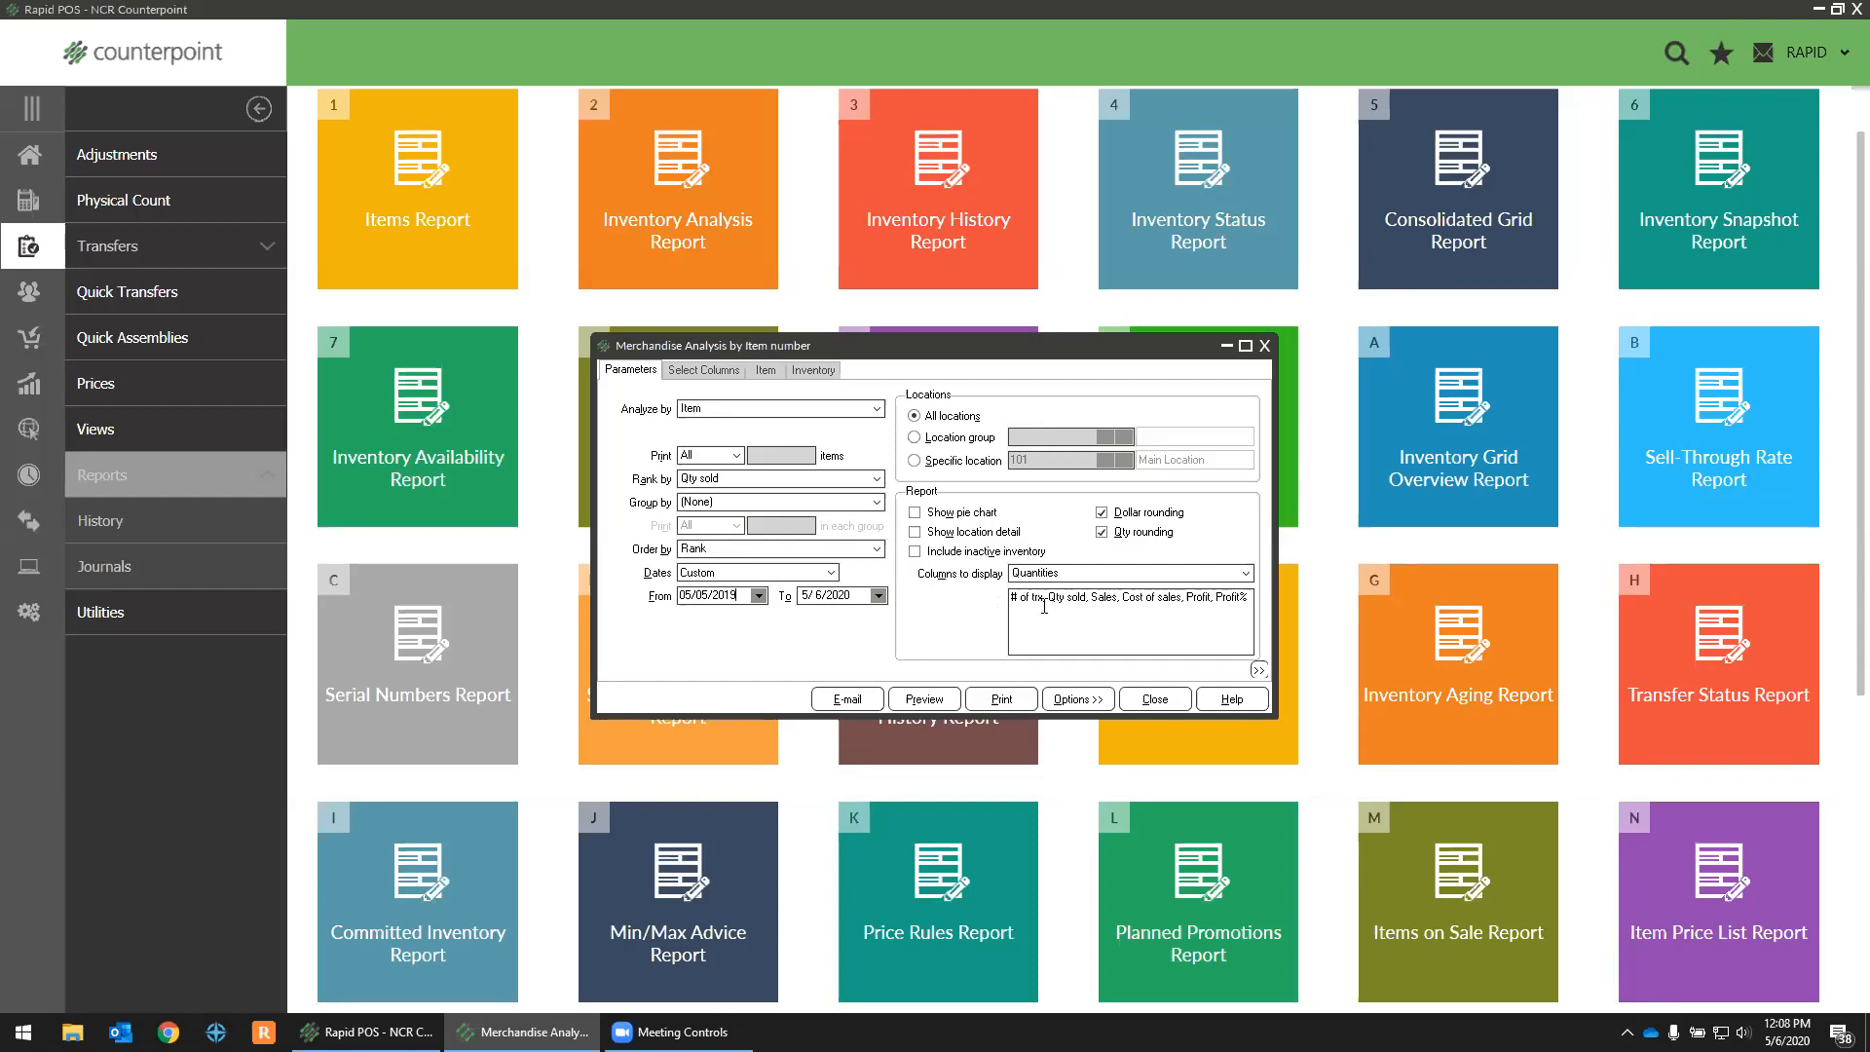
{"action": "left_click", "coordinate": [1247, 574]}
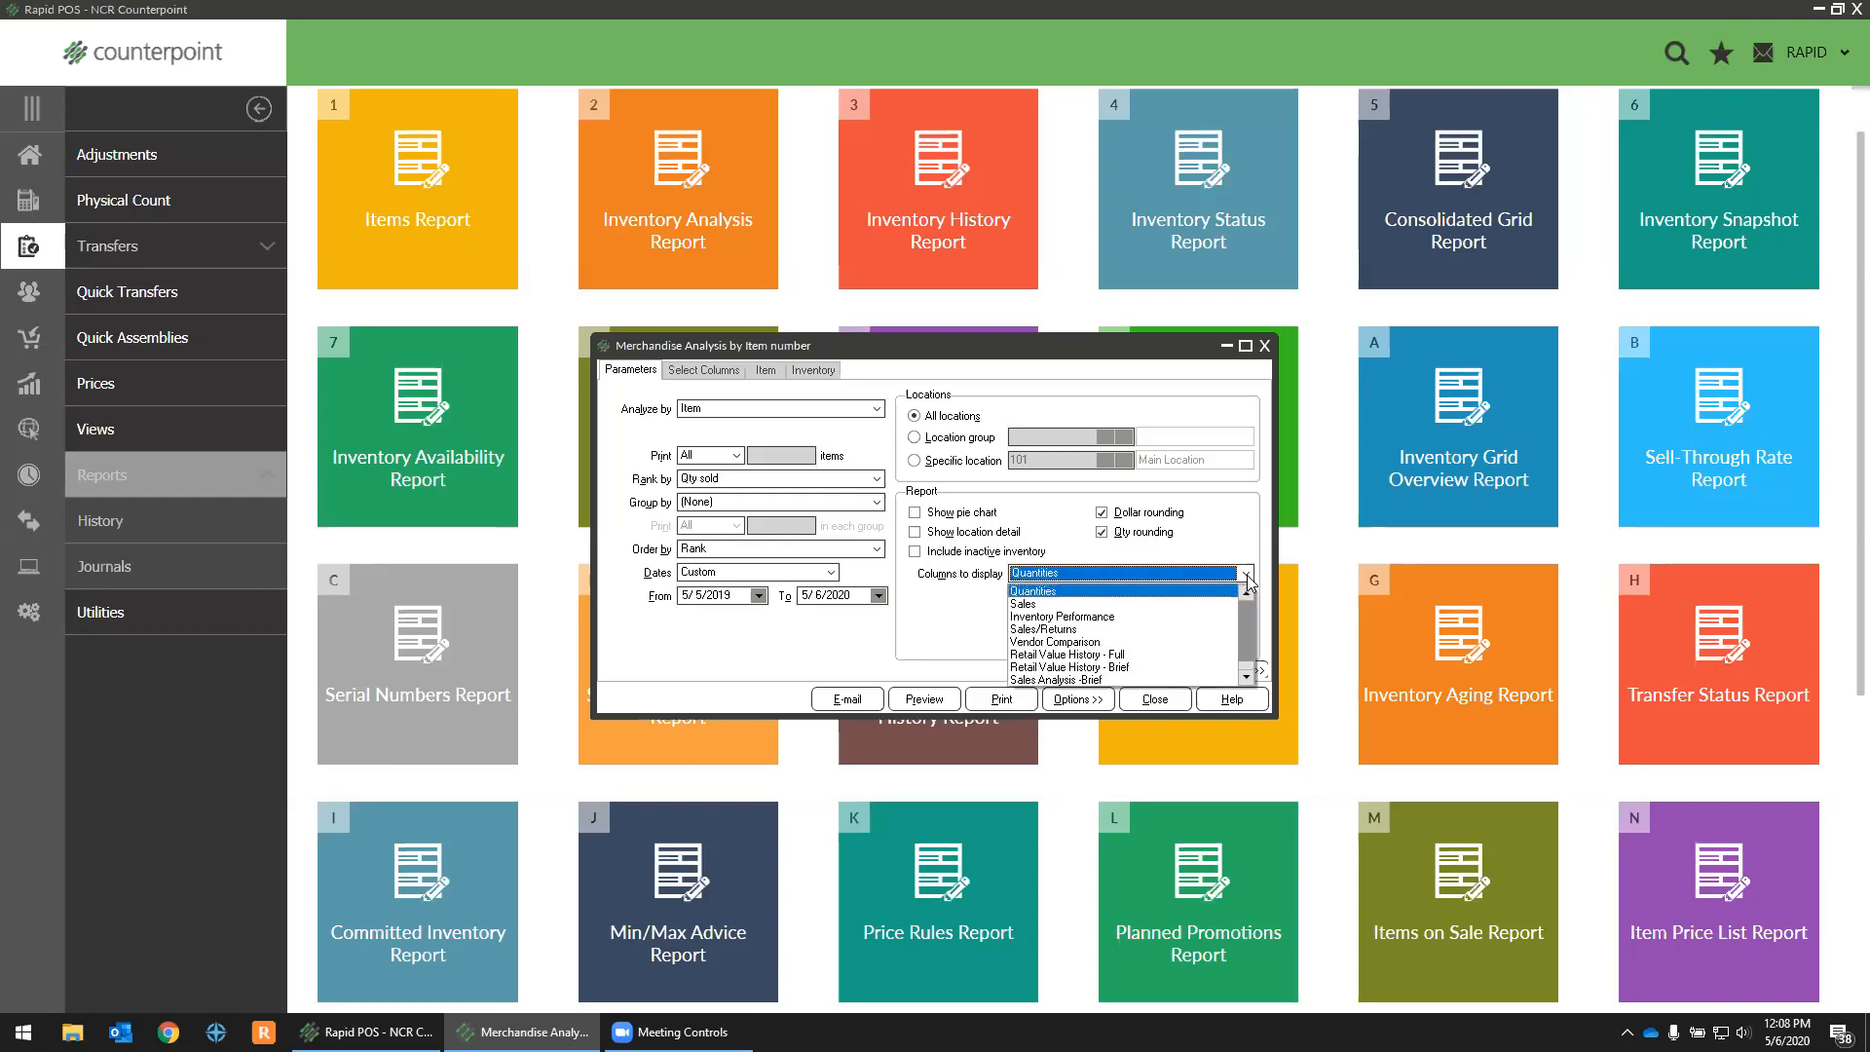
{"action": "left_click", "coordinate": [1135, 621]}
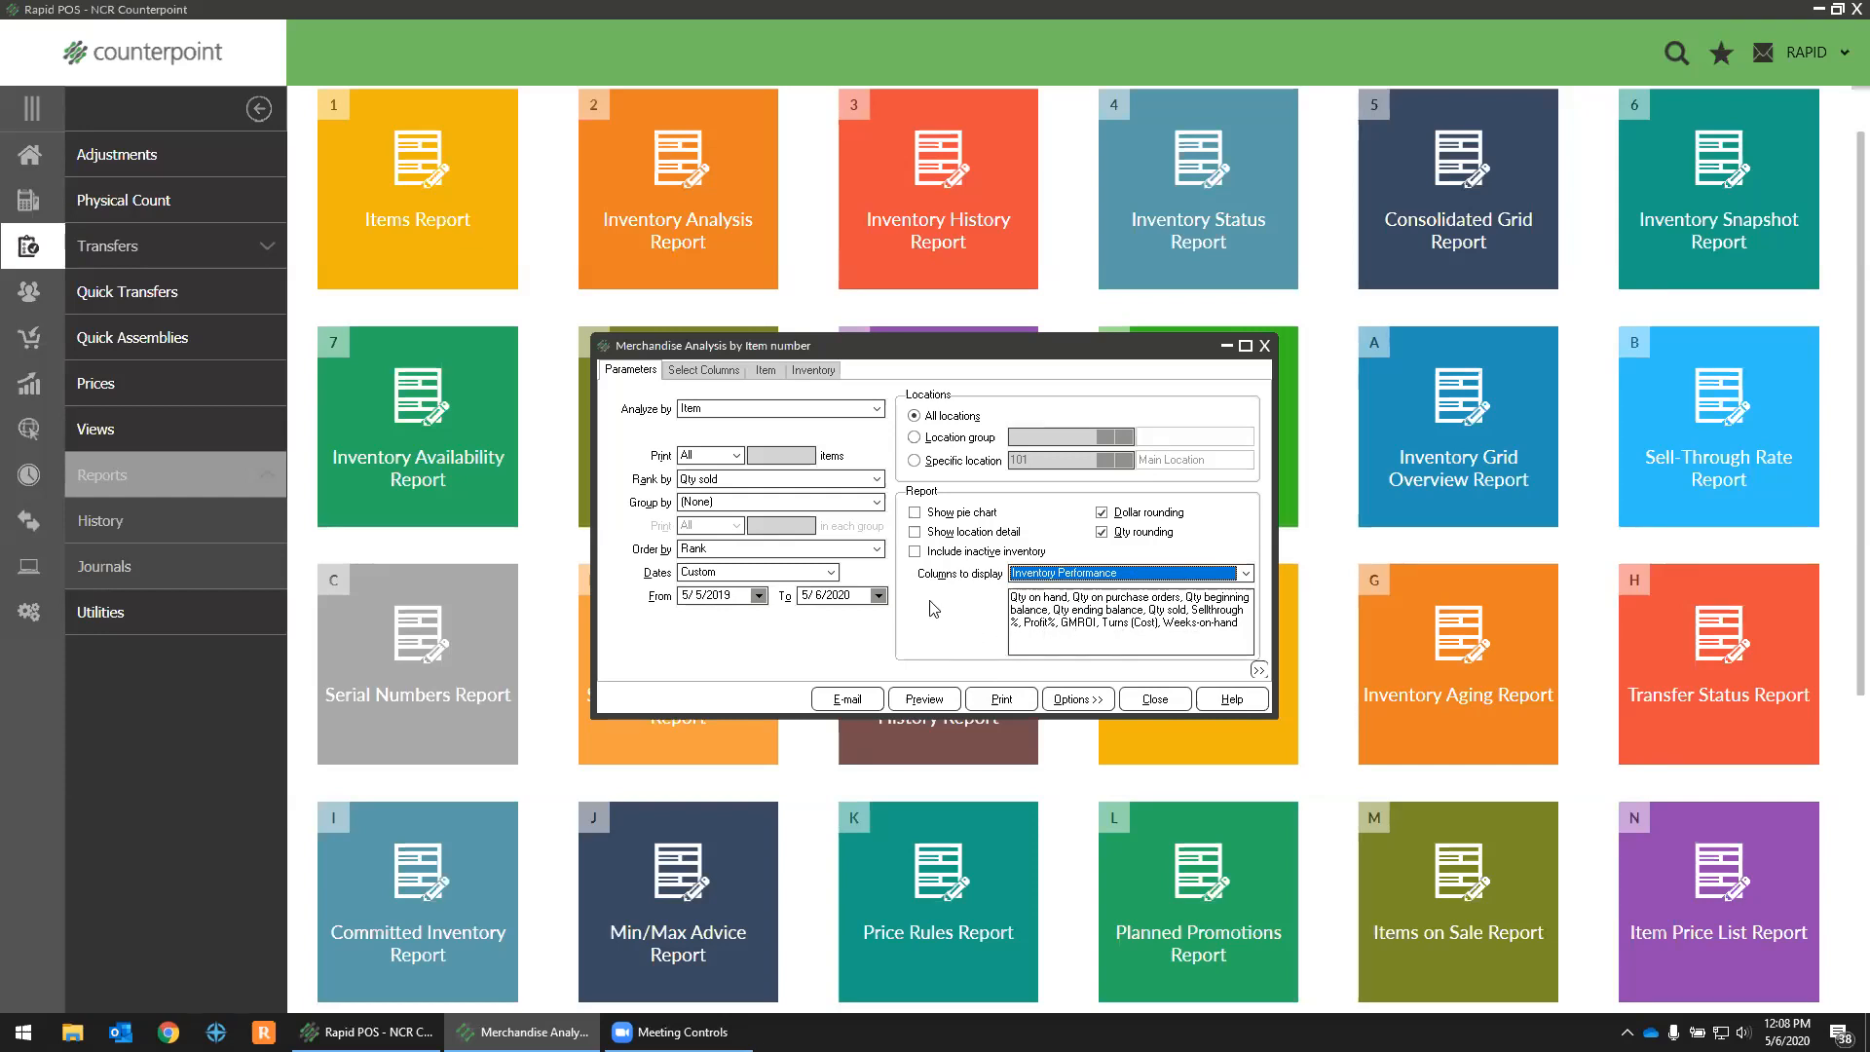
Step: Remove Weeks-on-hand, Turns (Cost), GMROI, Profit% and Sellthrough% from the report's visible columns
{"action": "left_click", "coordinate": [717, 375]}
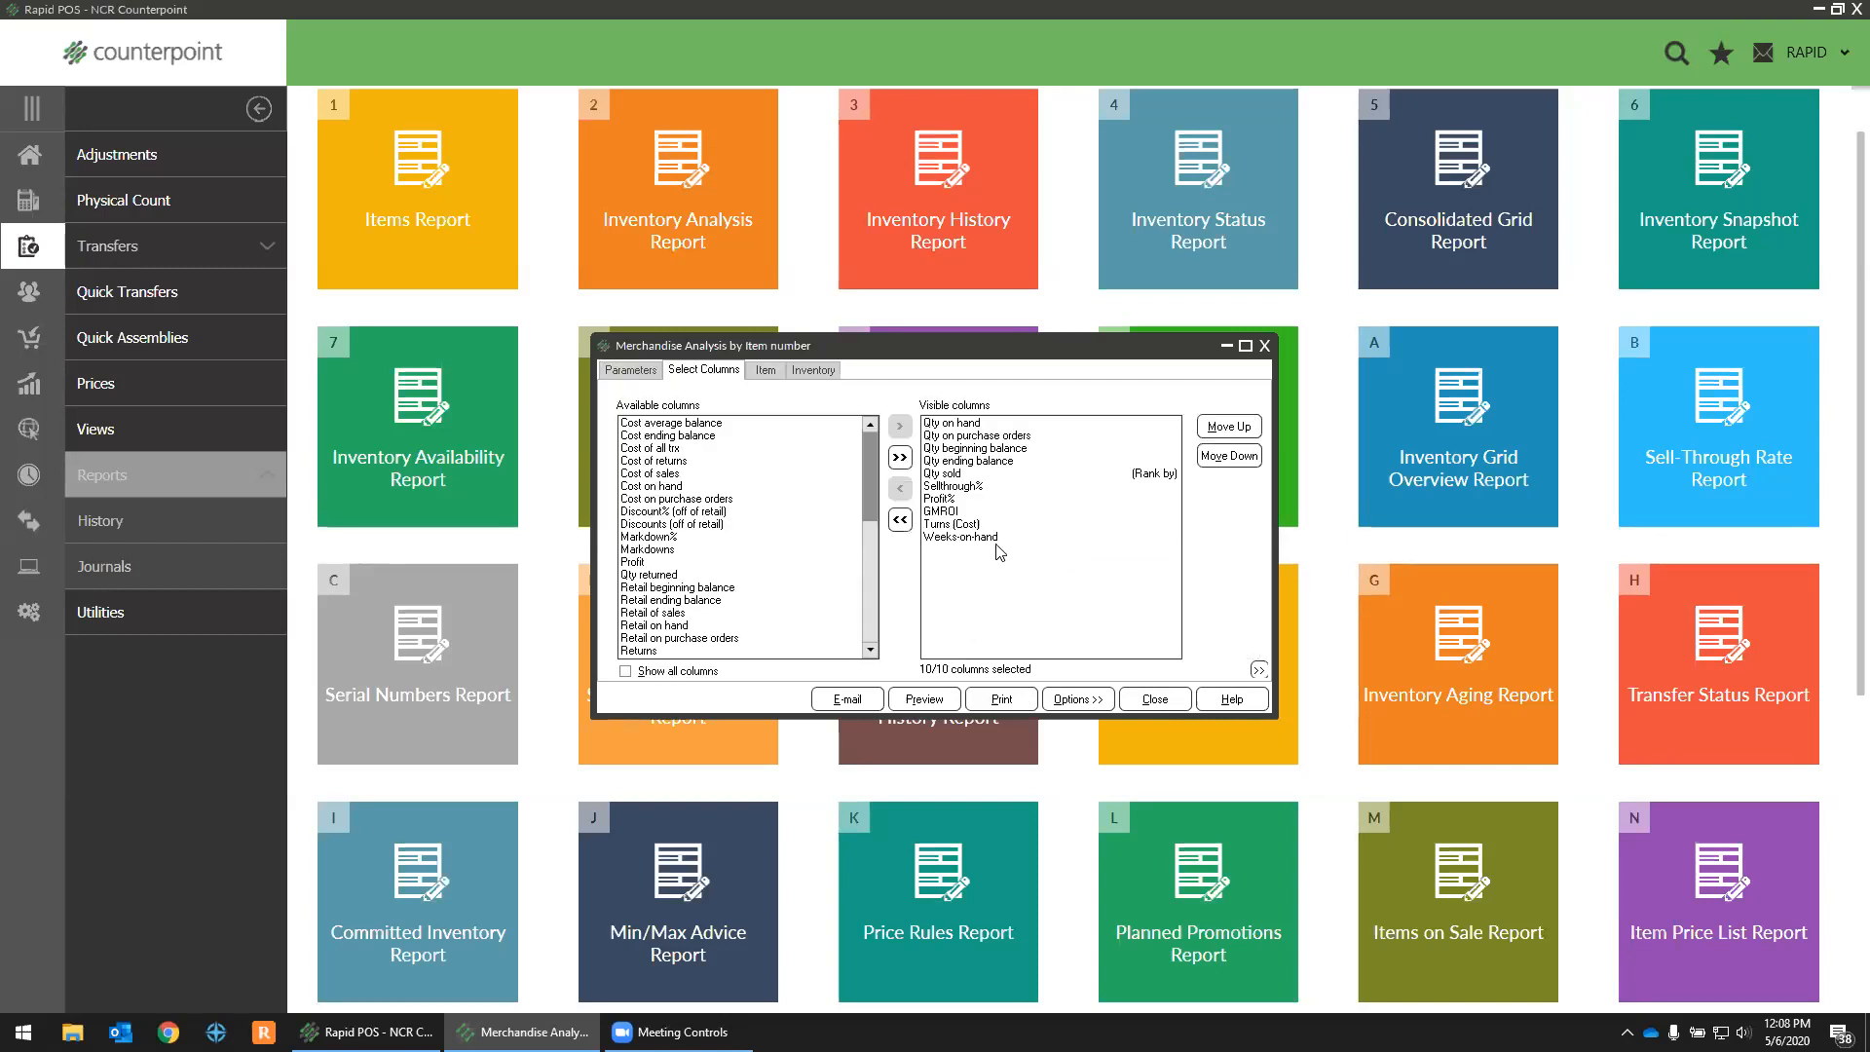
{"action": "left_click", "coordinate": [985, 539]}
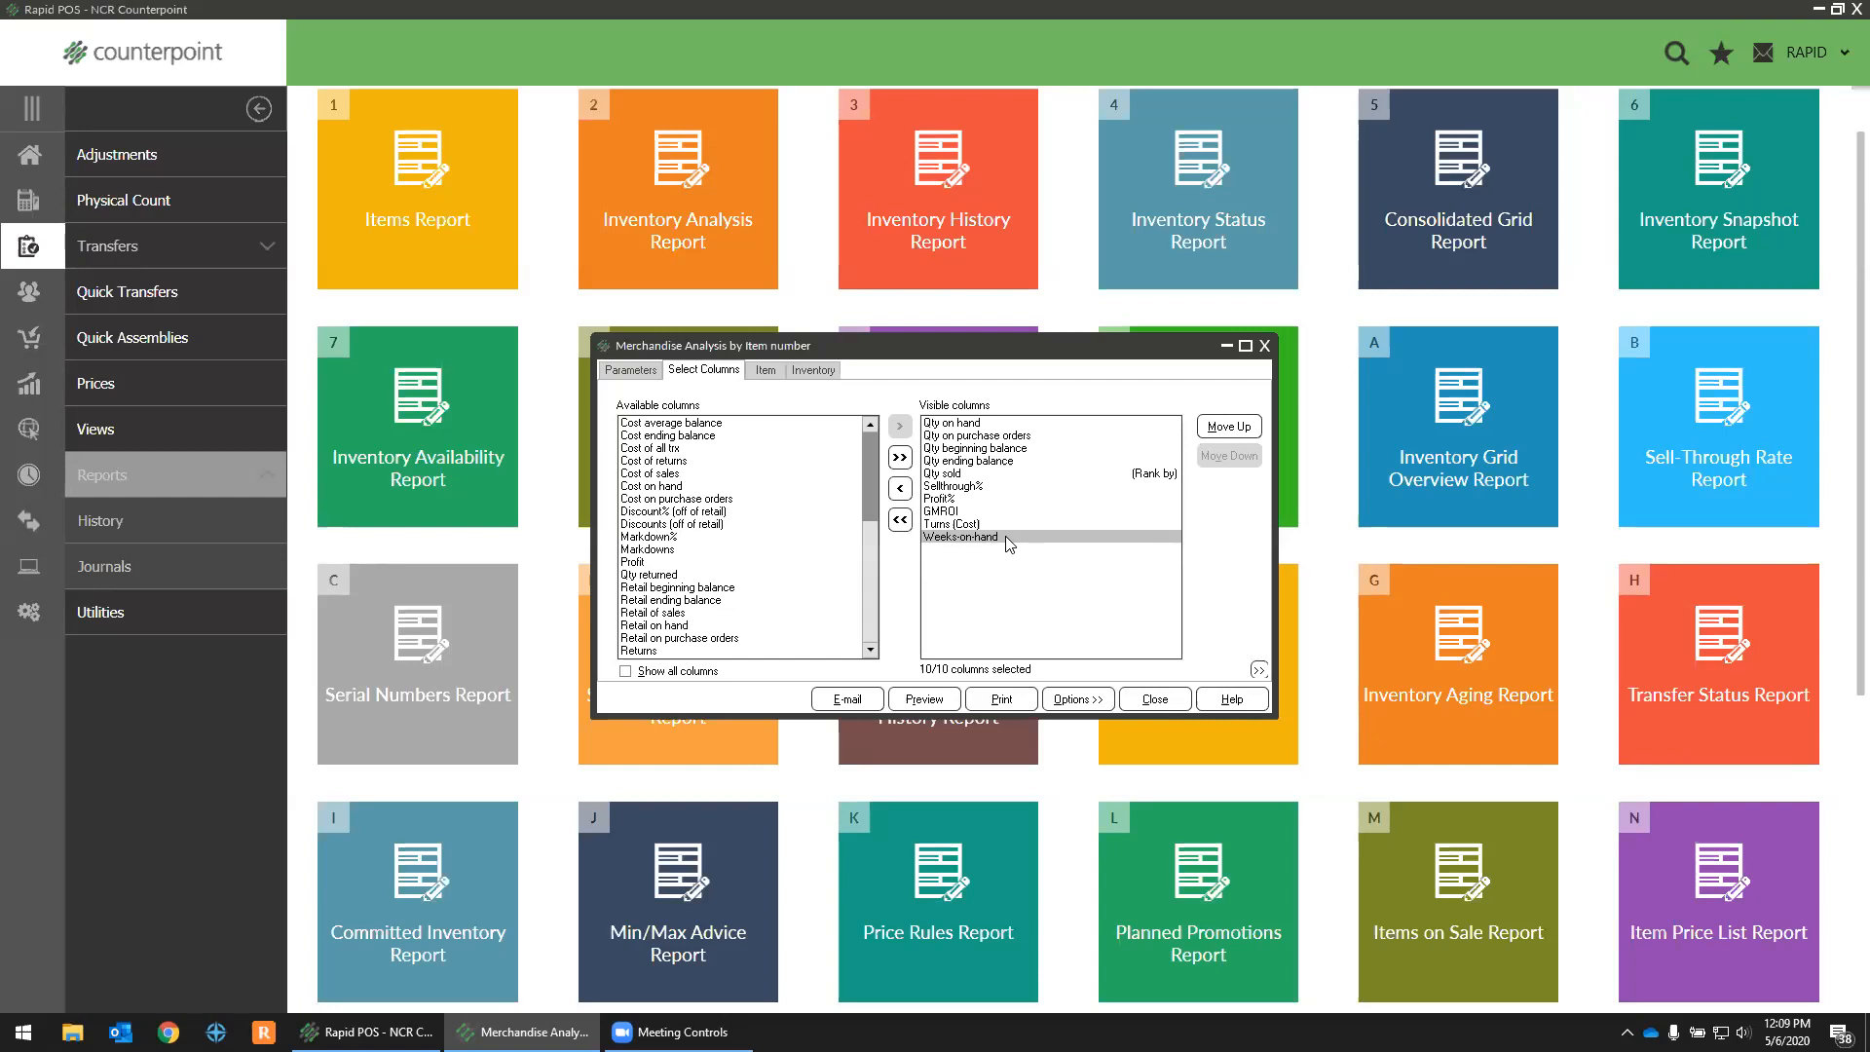
{"action": "double_click", "coordinate": [1009, 538]}
{"action": "double_click", "coordinate": [986, 525]}
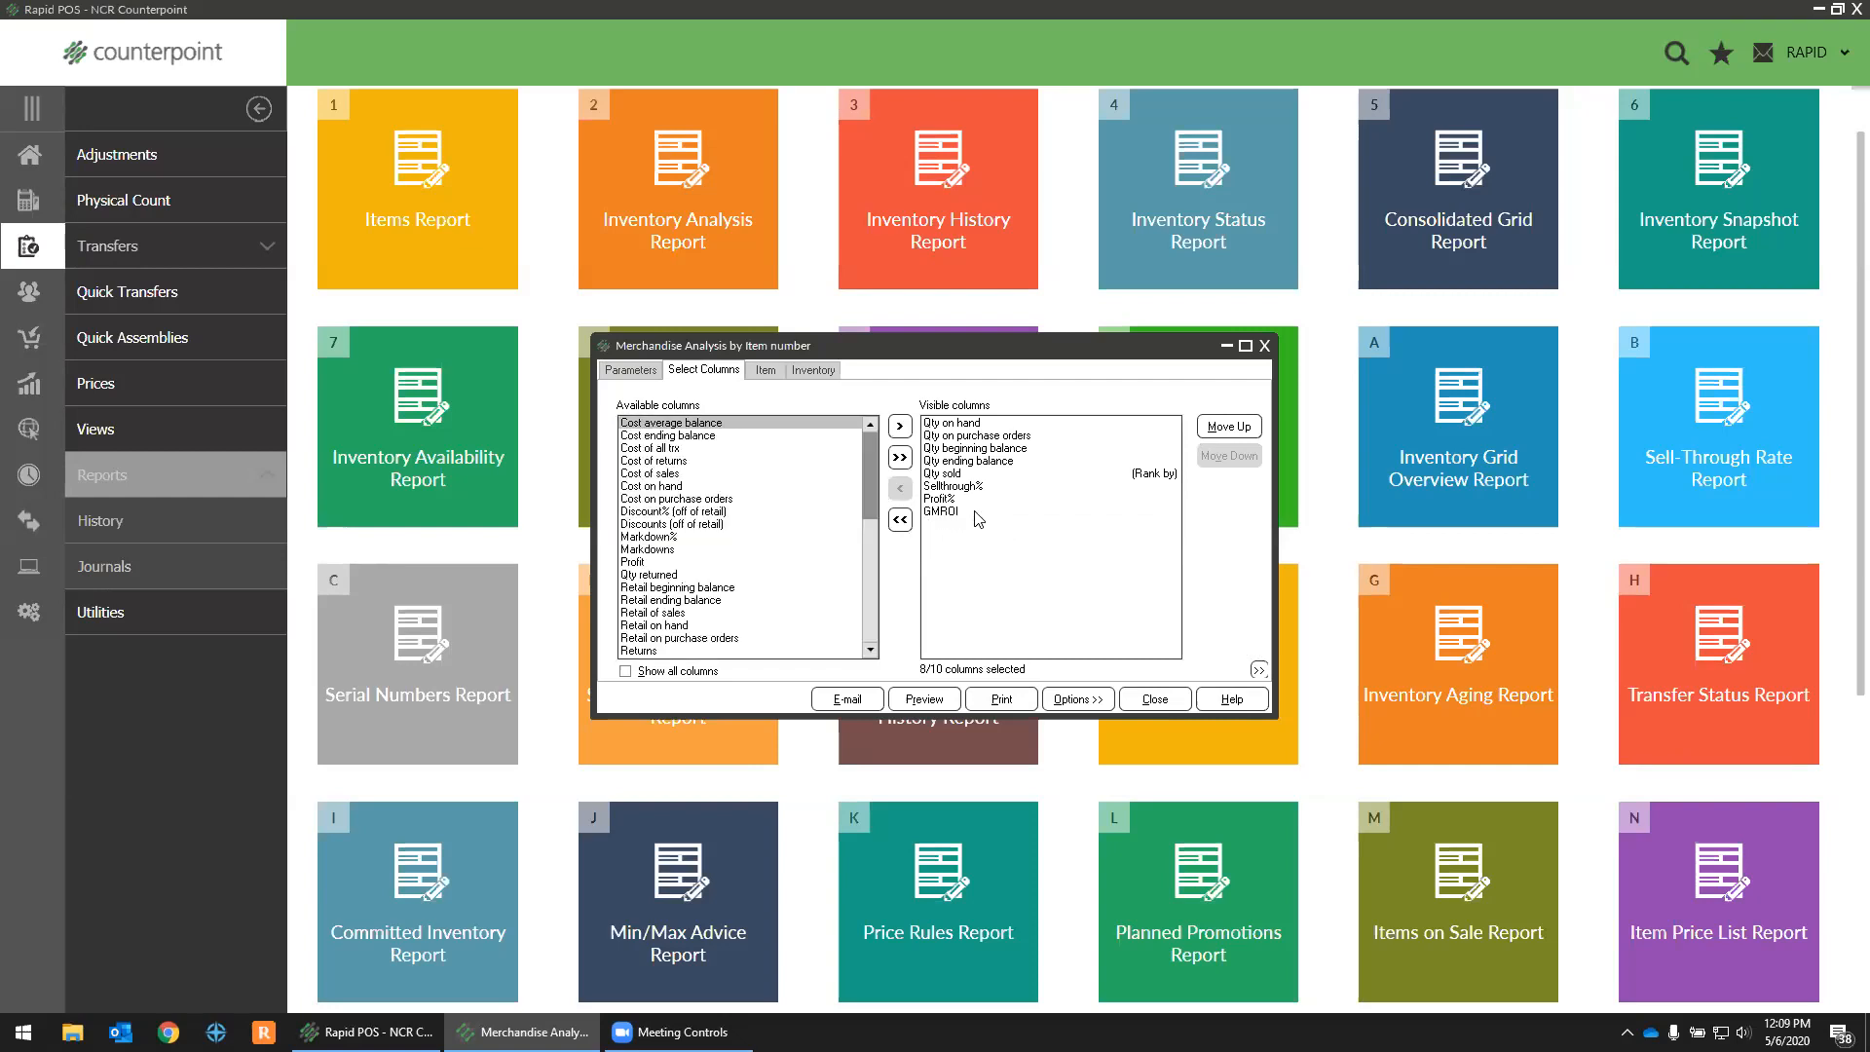
{"action": "double_click", "coordinate": [979, 512]}
{"action": "double_click", "coordinate": [963, 498]}
{"action": "left_click", "coordinate": [959, 487]}
{"action": "double_click", "coordinate": [957, 486]}
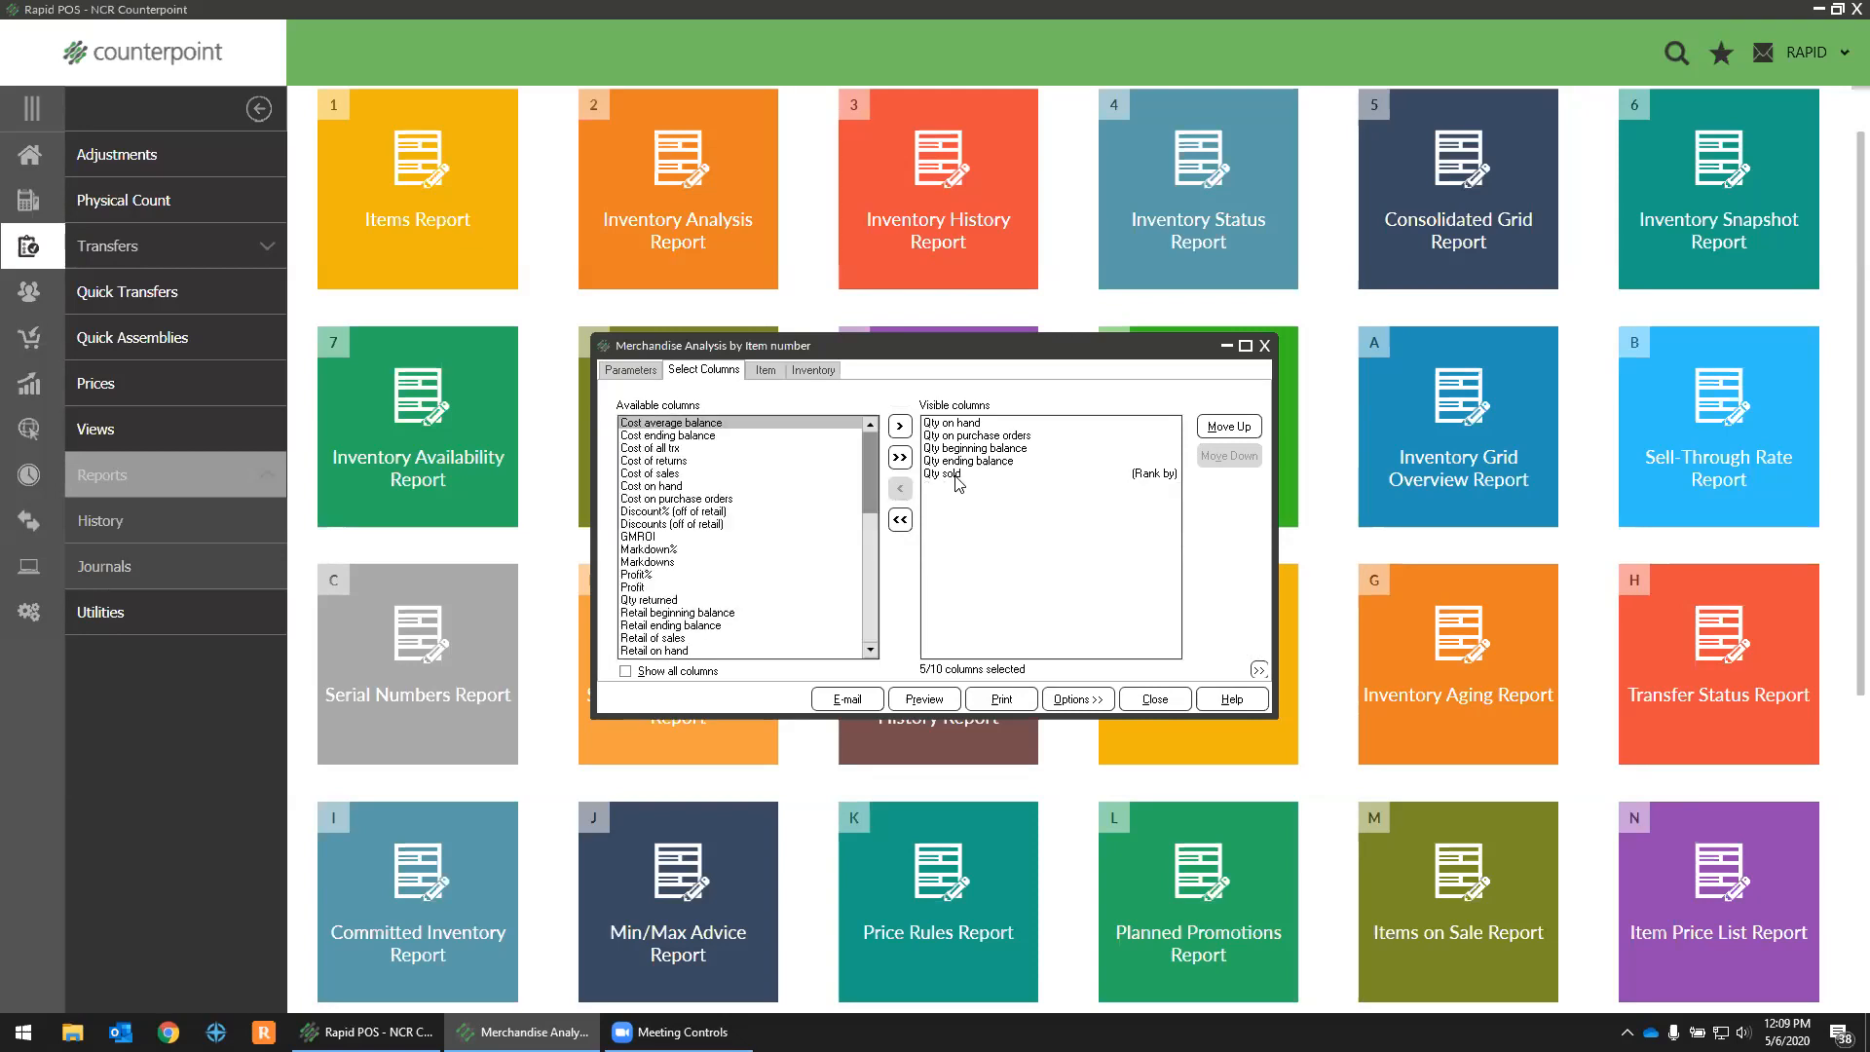
Step: Place the Qty sold column directly after Qty on purchase orders in the visible columns
{"action": "left_click", "coordinate": [959, 477]}
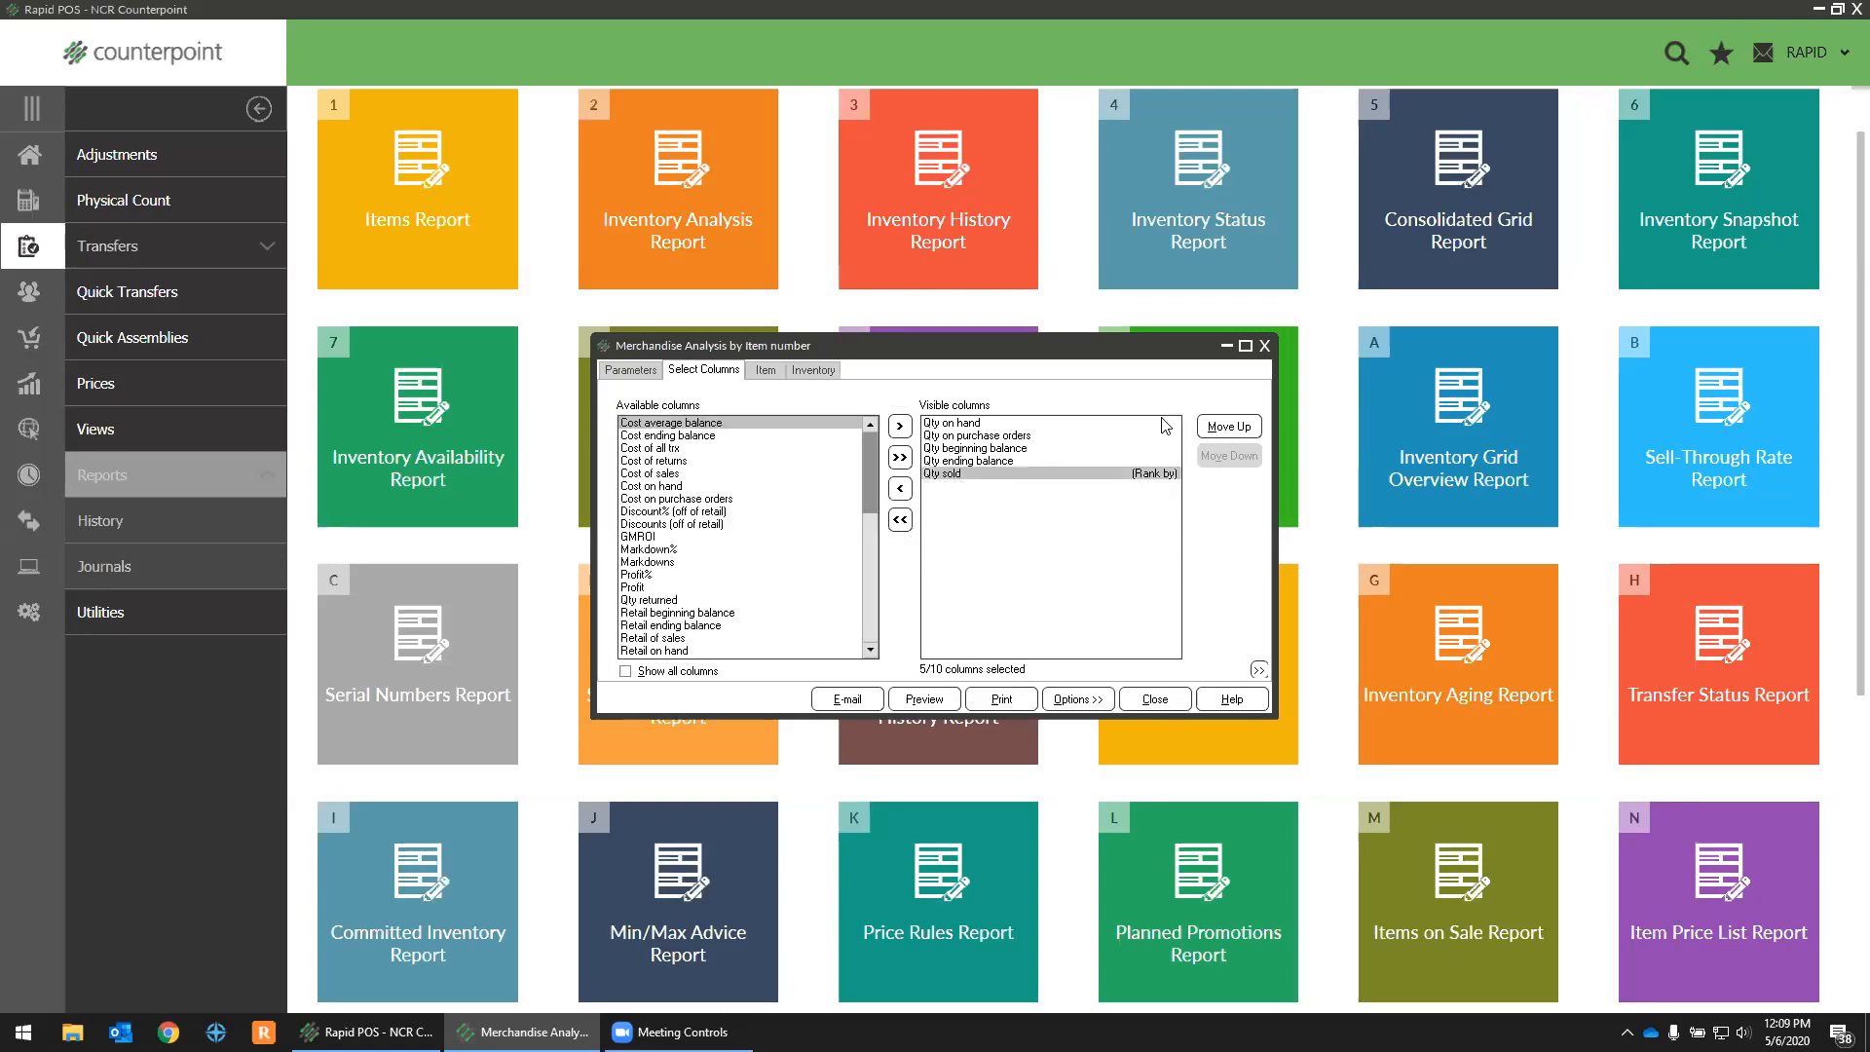
{"action": "left_click", "coordinate": [1218, 429]}
{"action": "left_click", "coordinate": [1217, 429]}
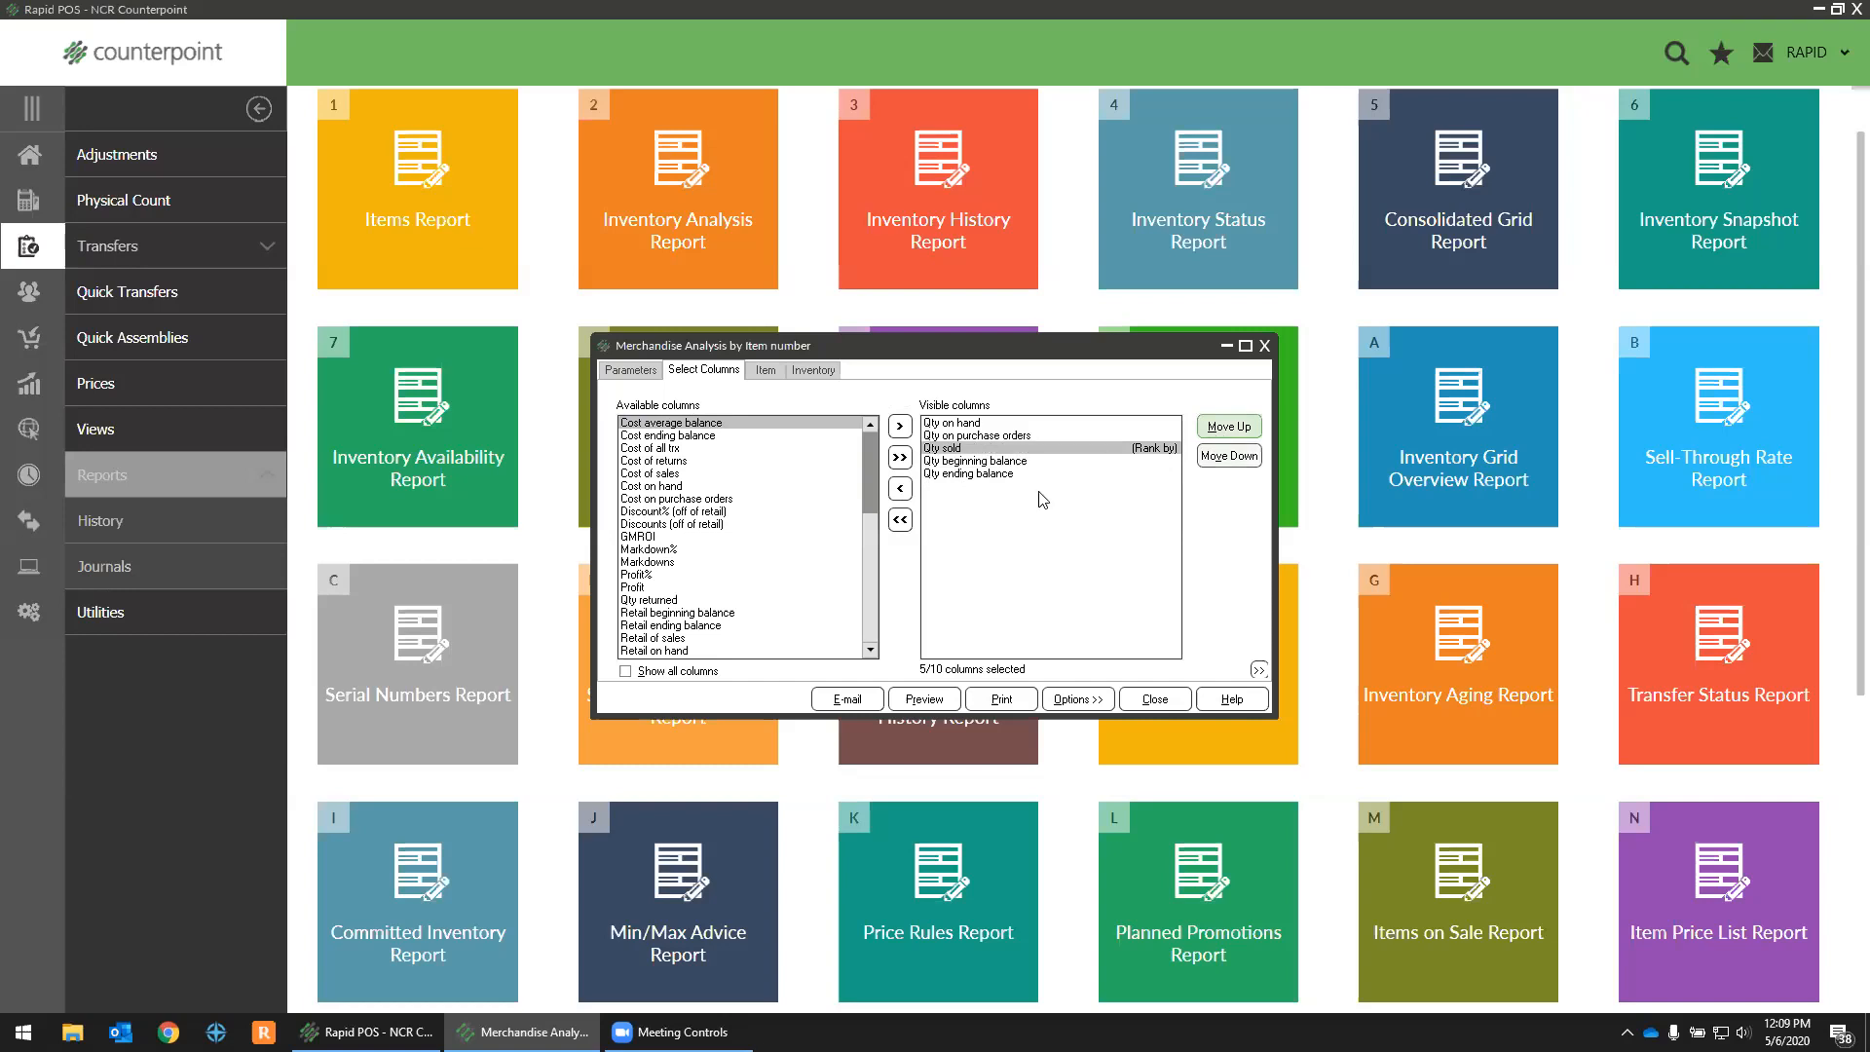
Step: Remove Qty ending balance and Qty beginning balance from the visible columns and add Sales
{"action": "double_click", "coordinate": [982, 473]}
{"action": "double_click", "coordinate": [982, 463]}
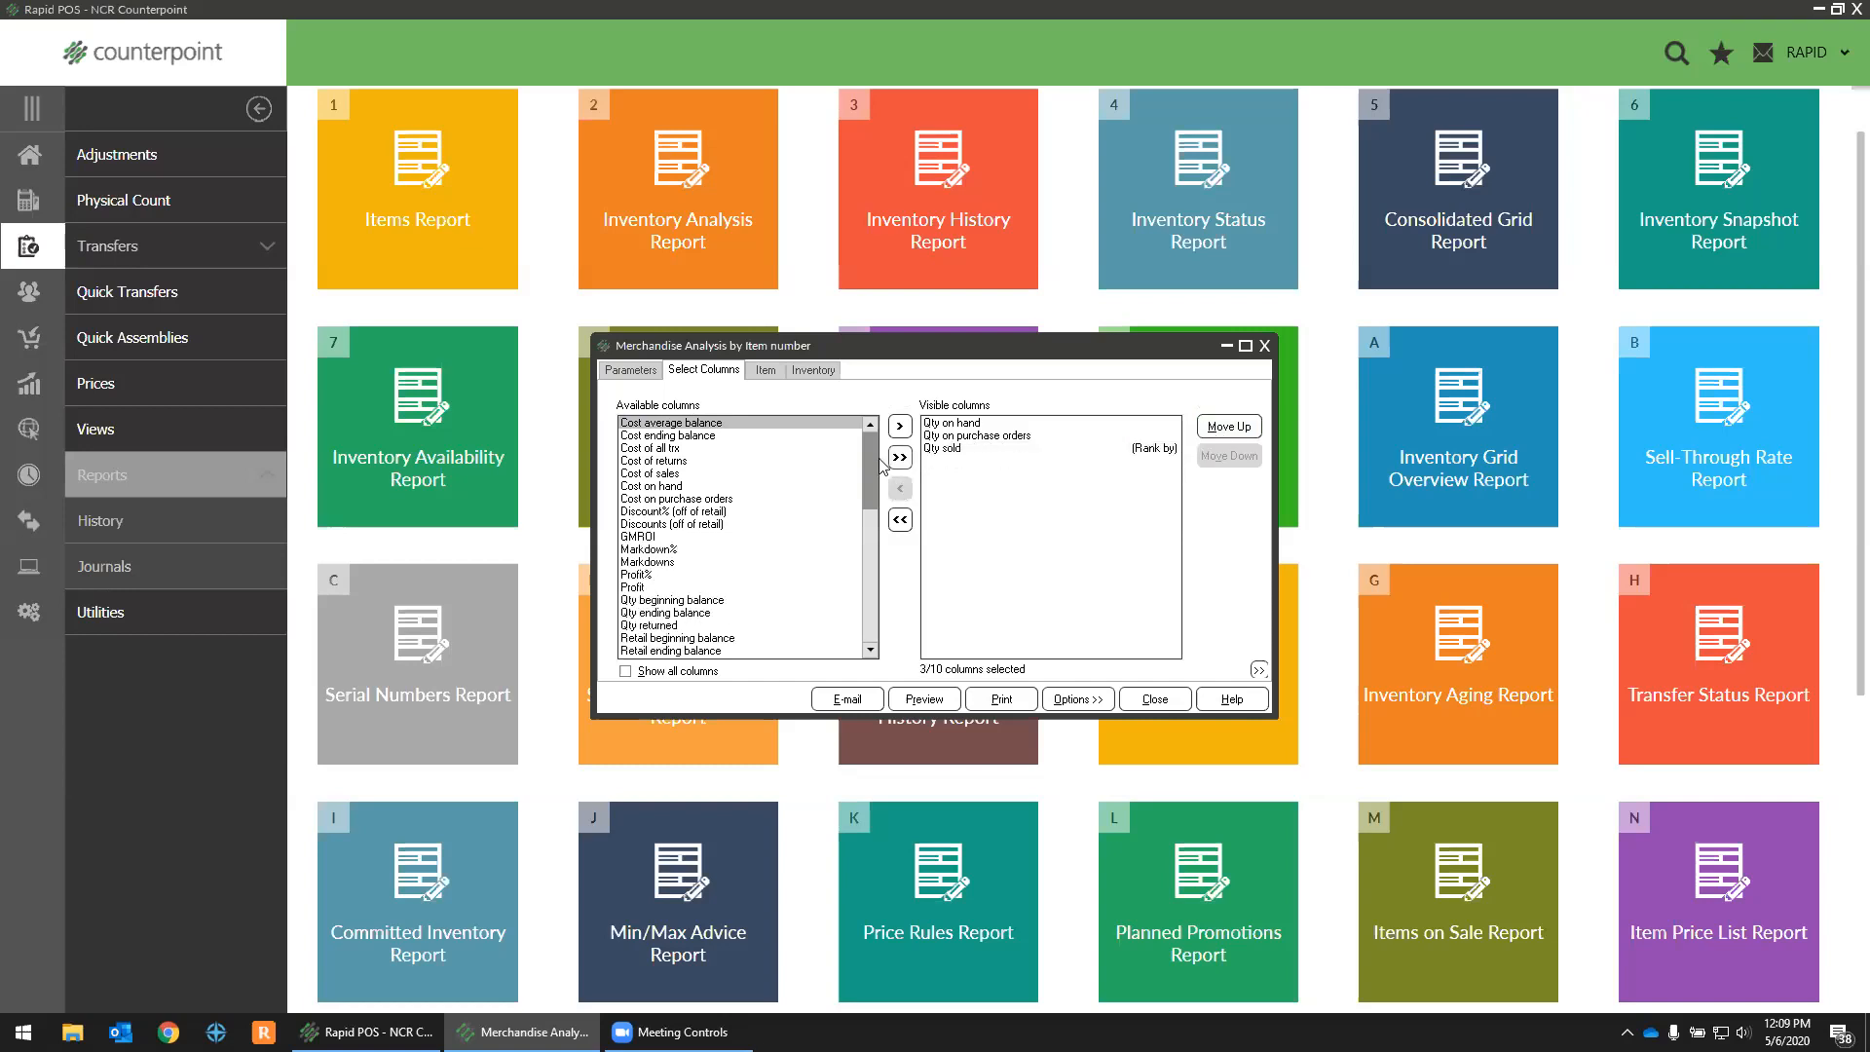
{"action": "left_click_drag", "start_coordinate": [873, 465], "coordinate": [871, 532]}
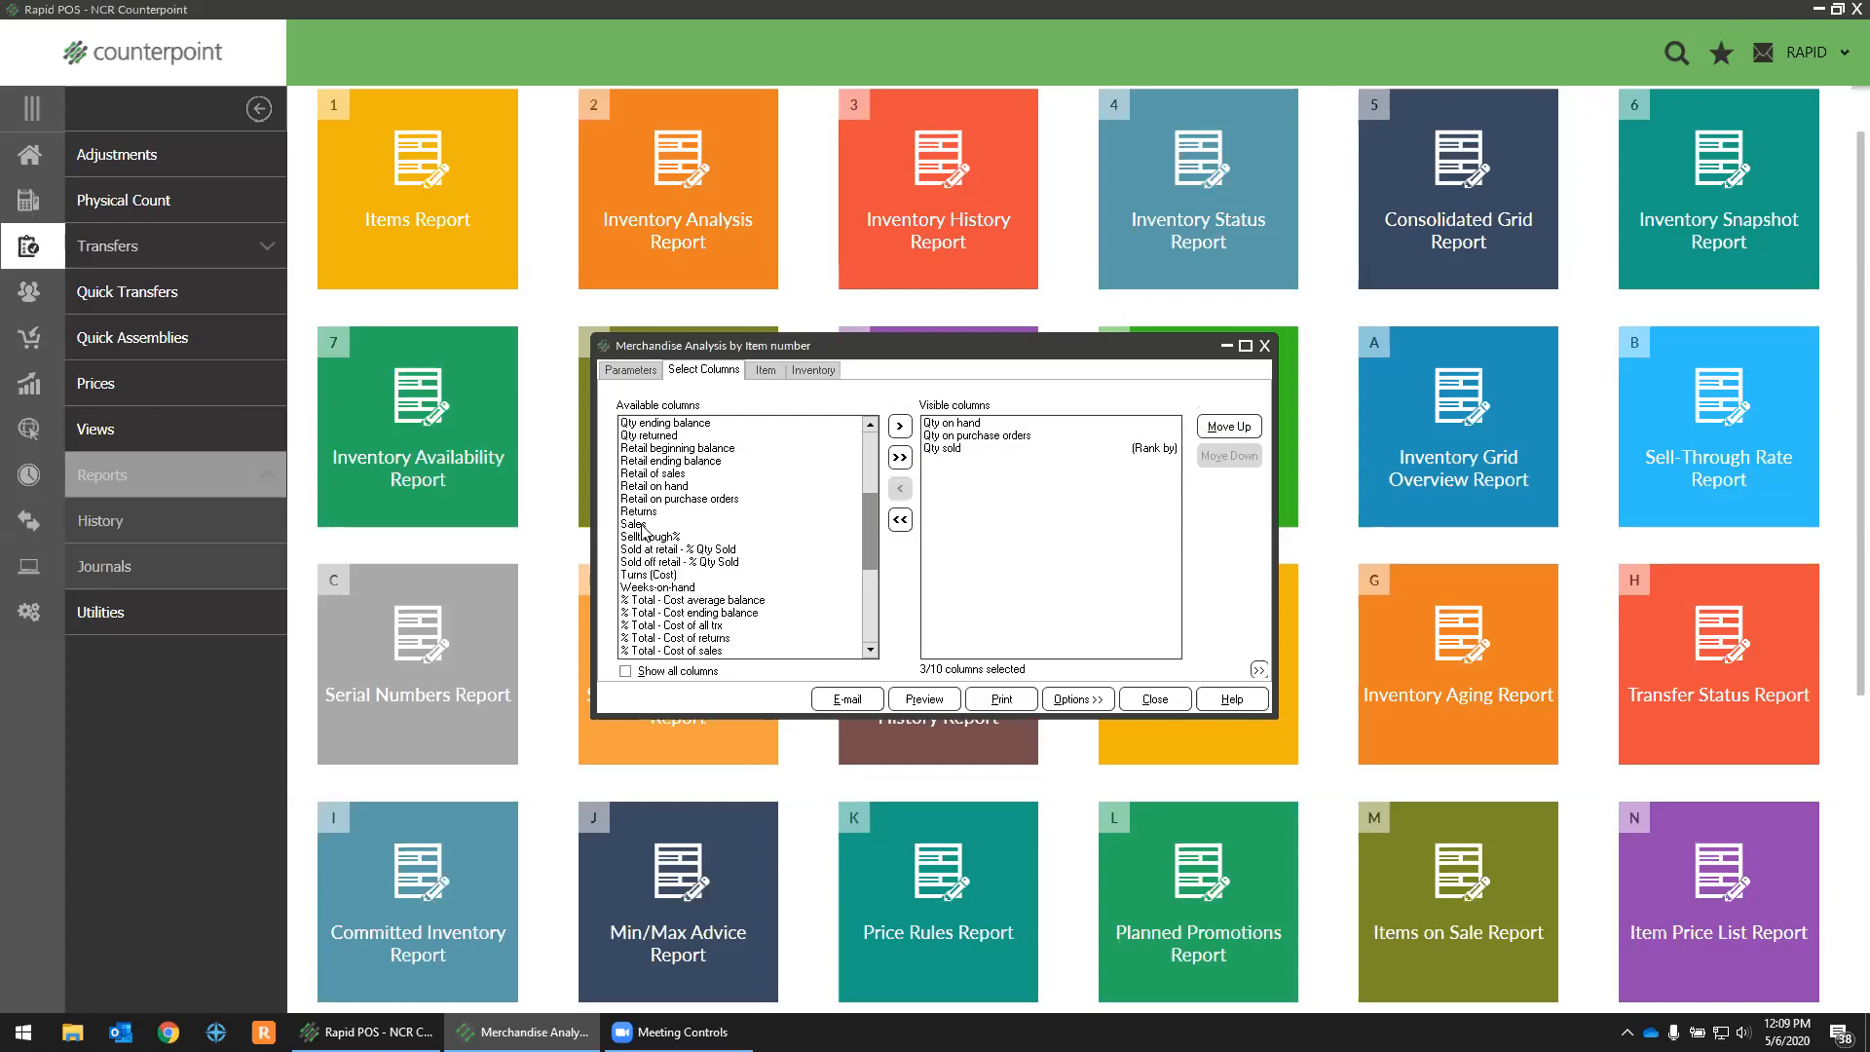
{"action": "double_click", "coordinate": [634, 525]}
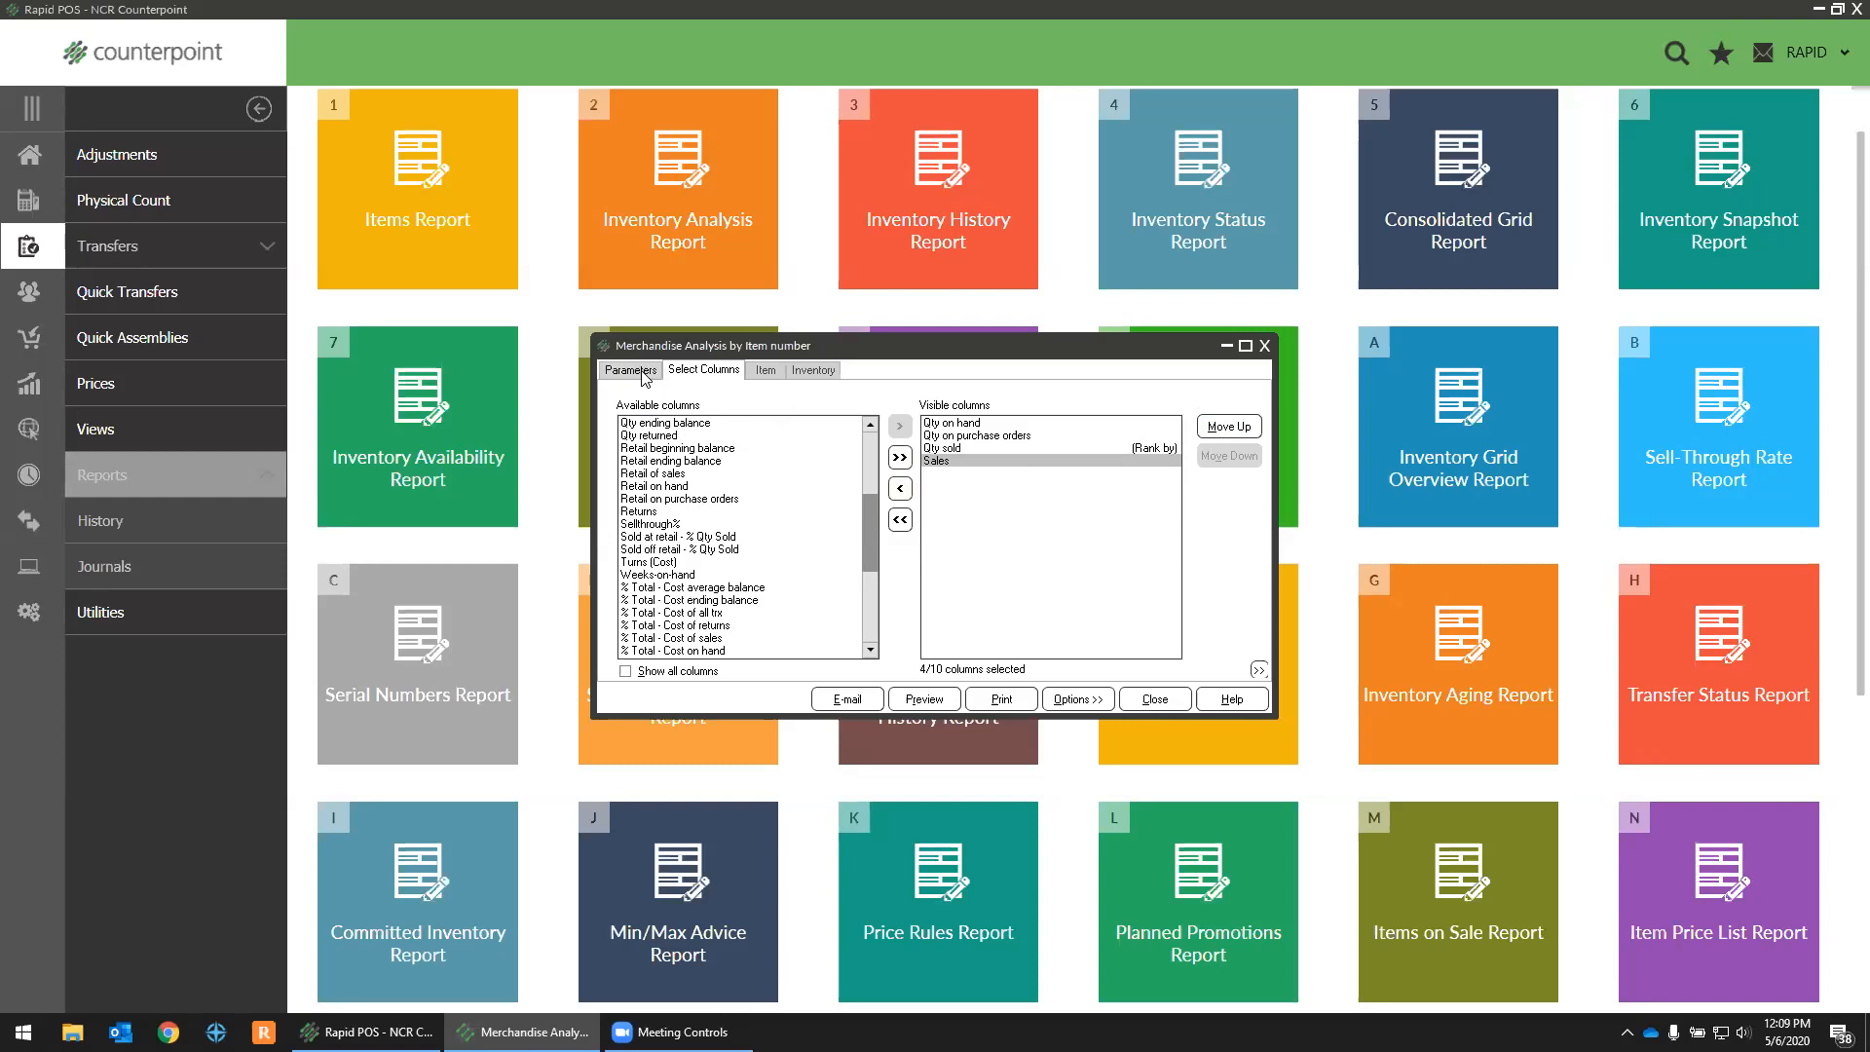
Step: Add a custom inventory filter condition based on Qty available
{"action": "left_click", "coordinate": [812, 372]}
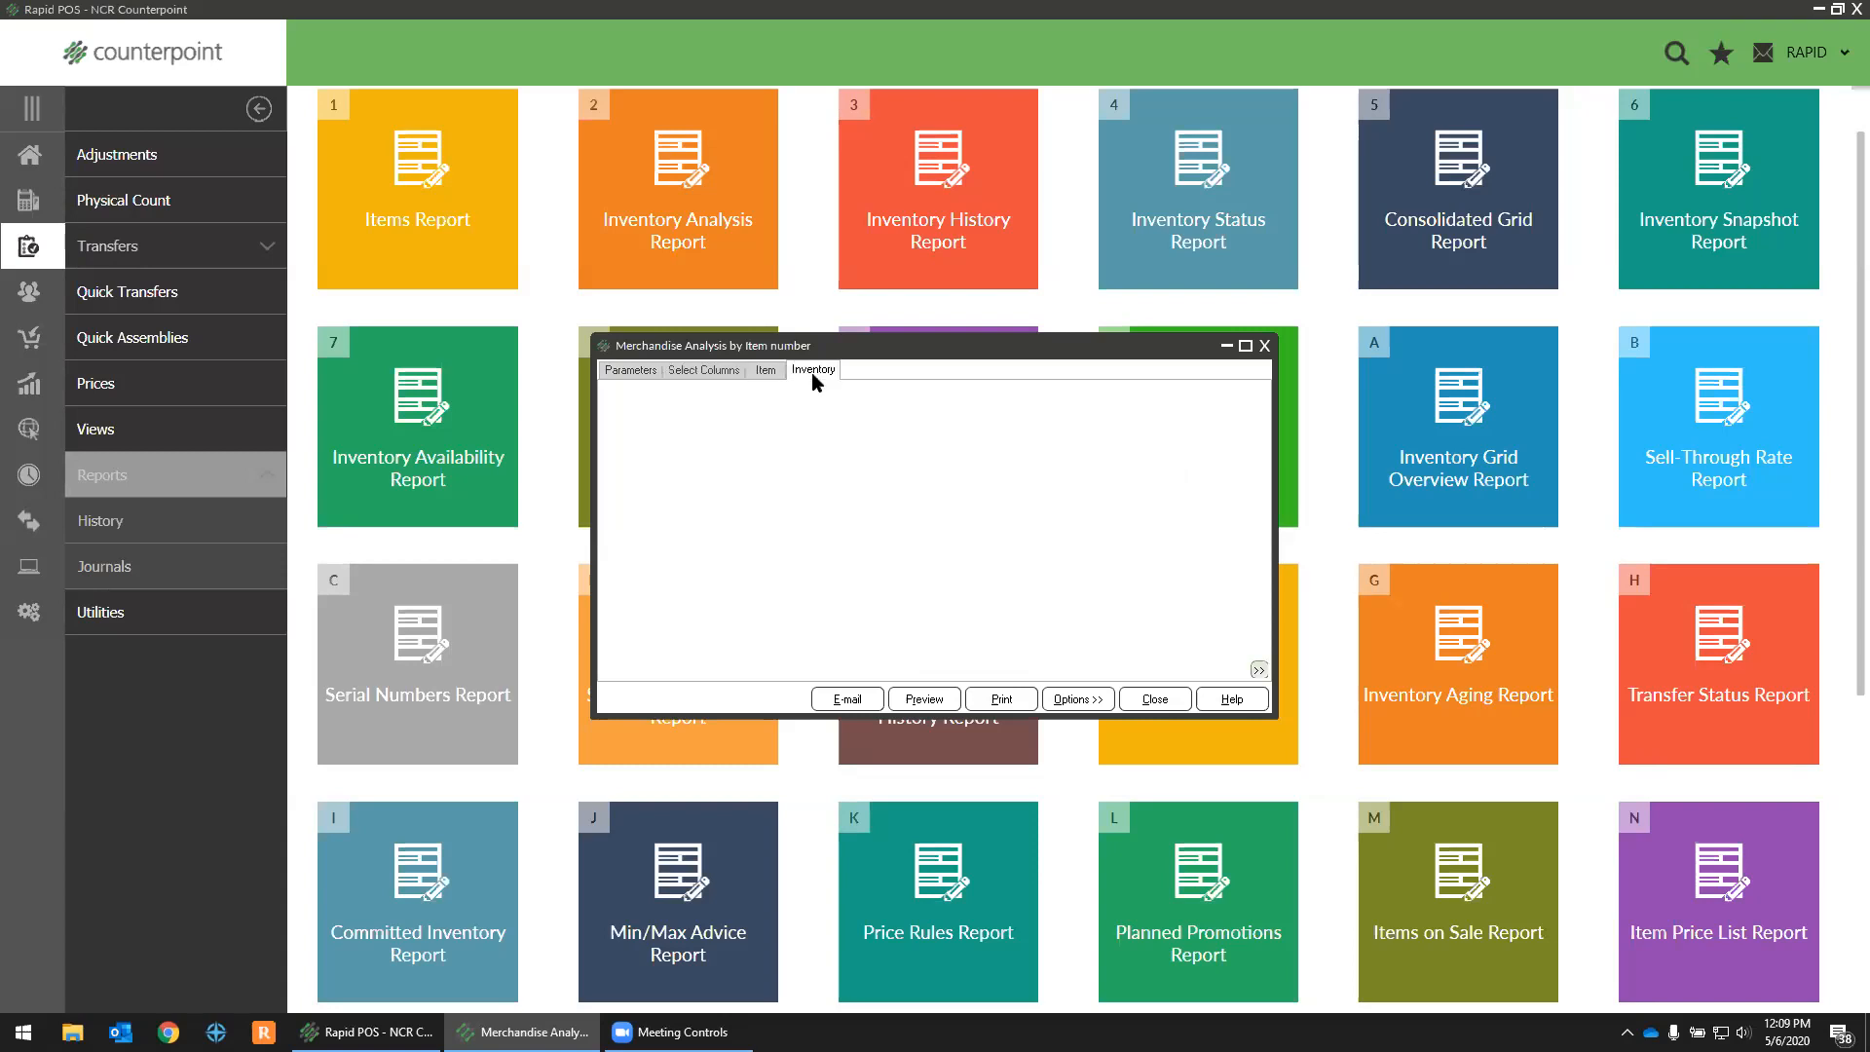
{"action": "right_click", "coordinate": [670, 416]}
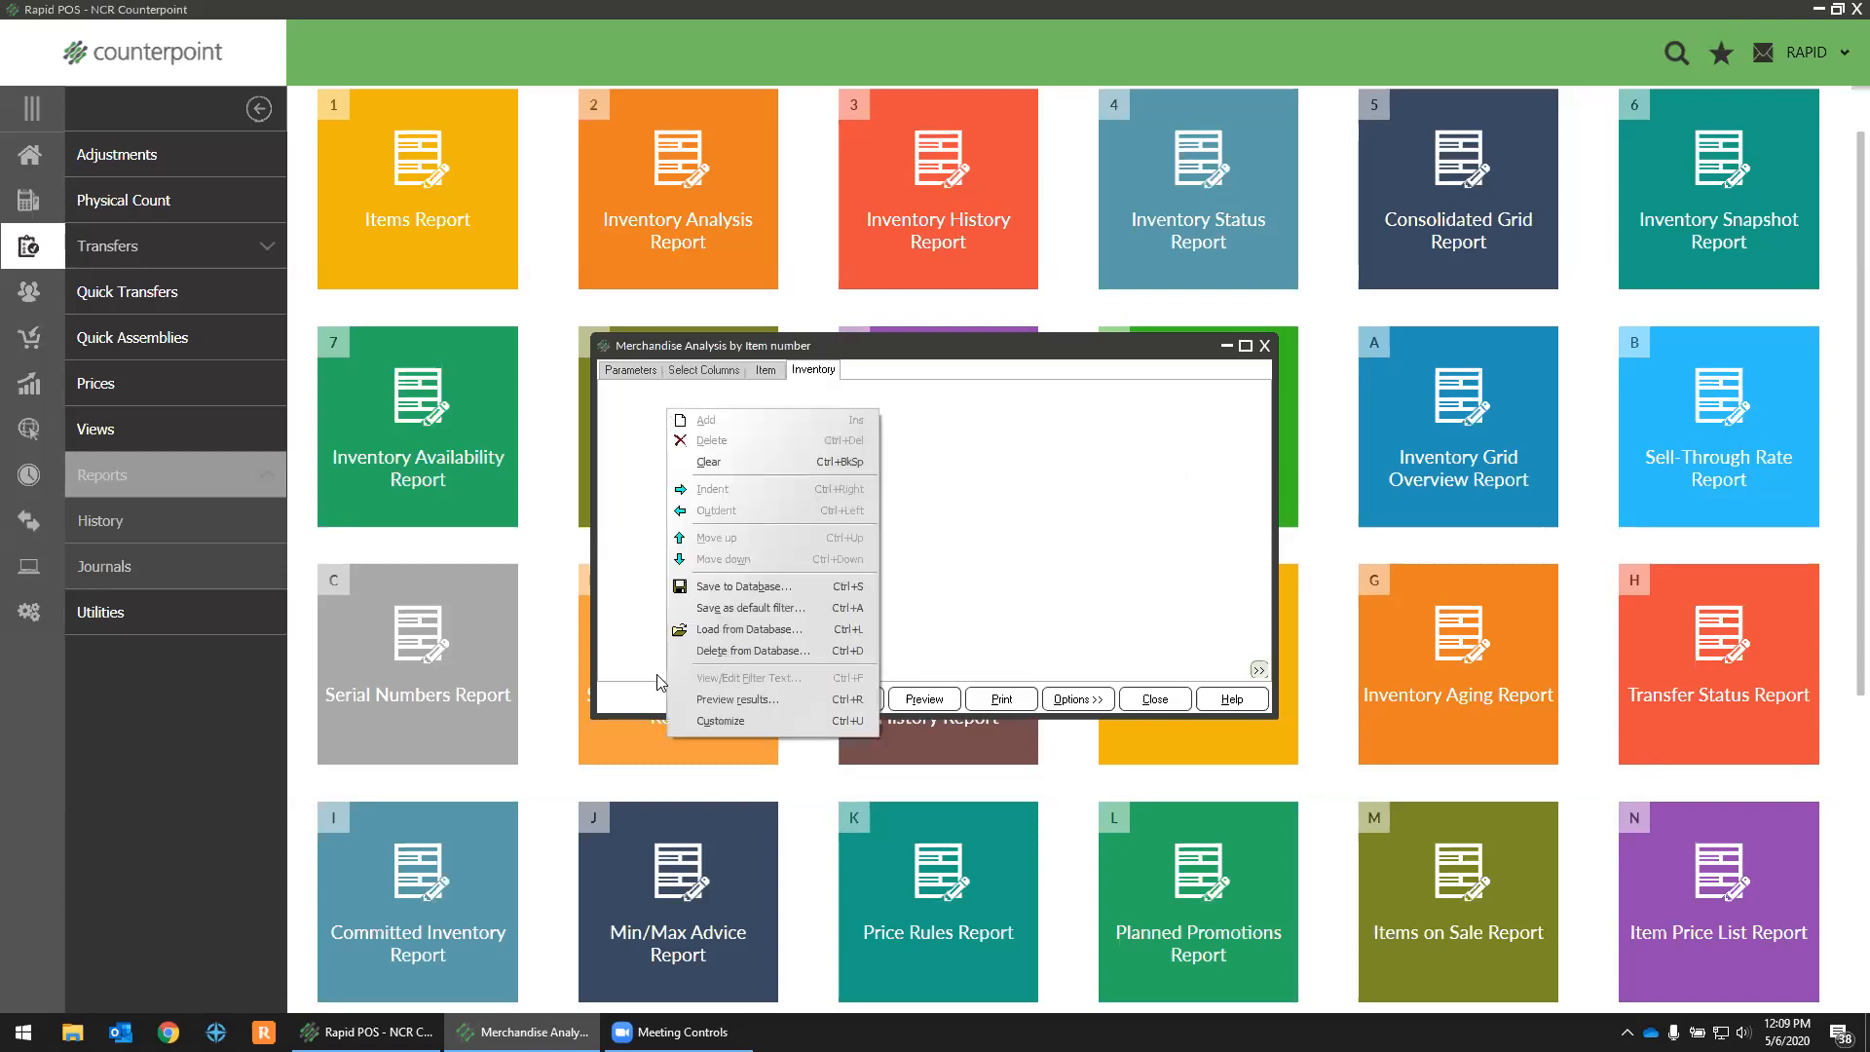
{"action": "left_click", "coordinate": [719, 722]}
{"action": "left_click", "coordinate": [610, 398]}
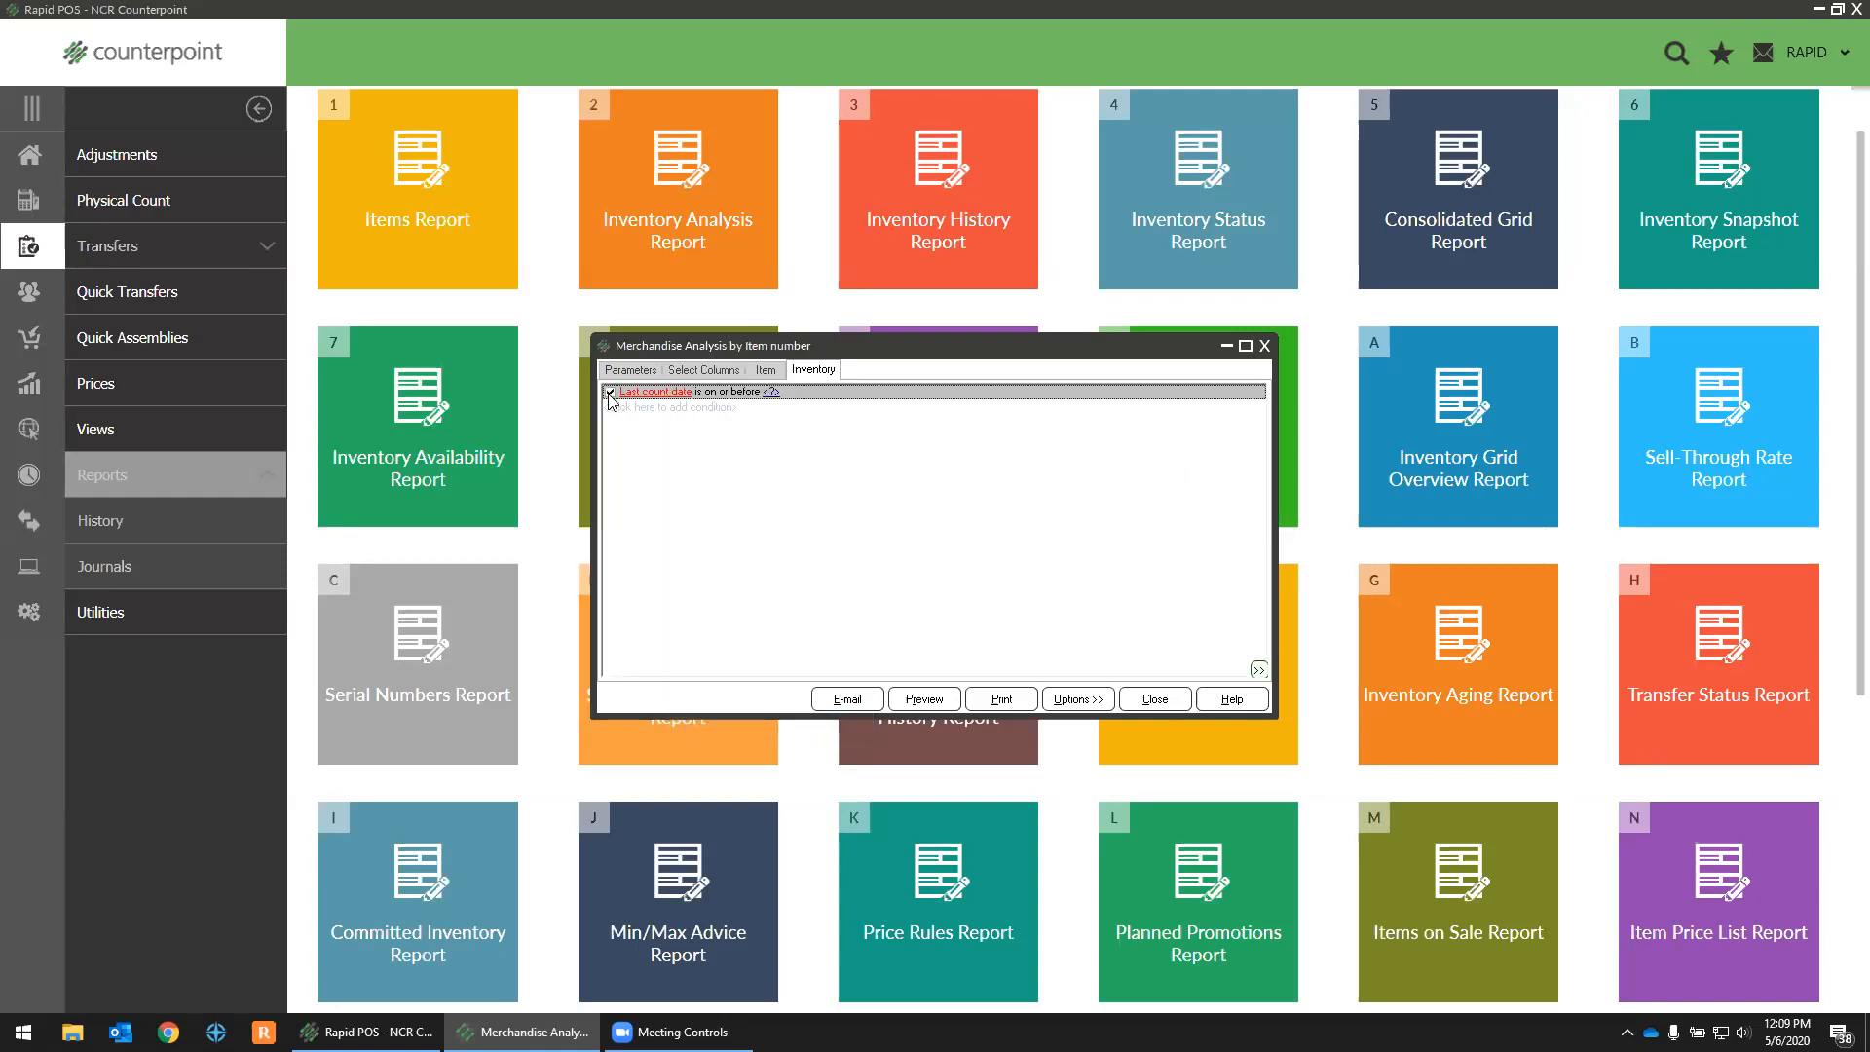
{"action": "left_click", "coordinate": [655, 392]}
{"action": "left_click_drag", "start_coordinate": [789, 487], "coordinate": [791, 512]}
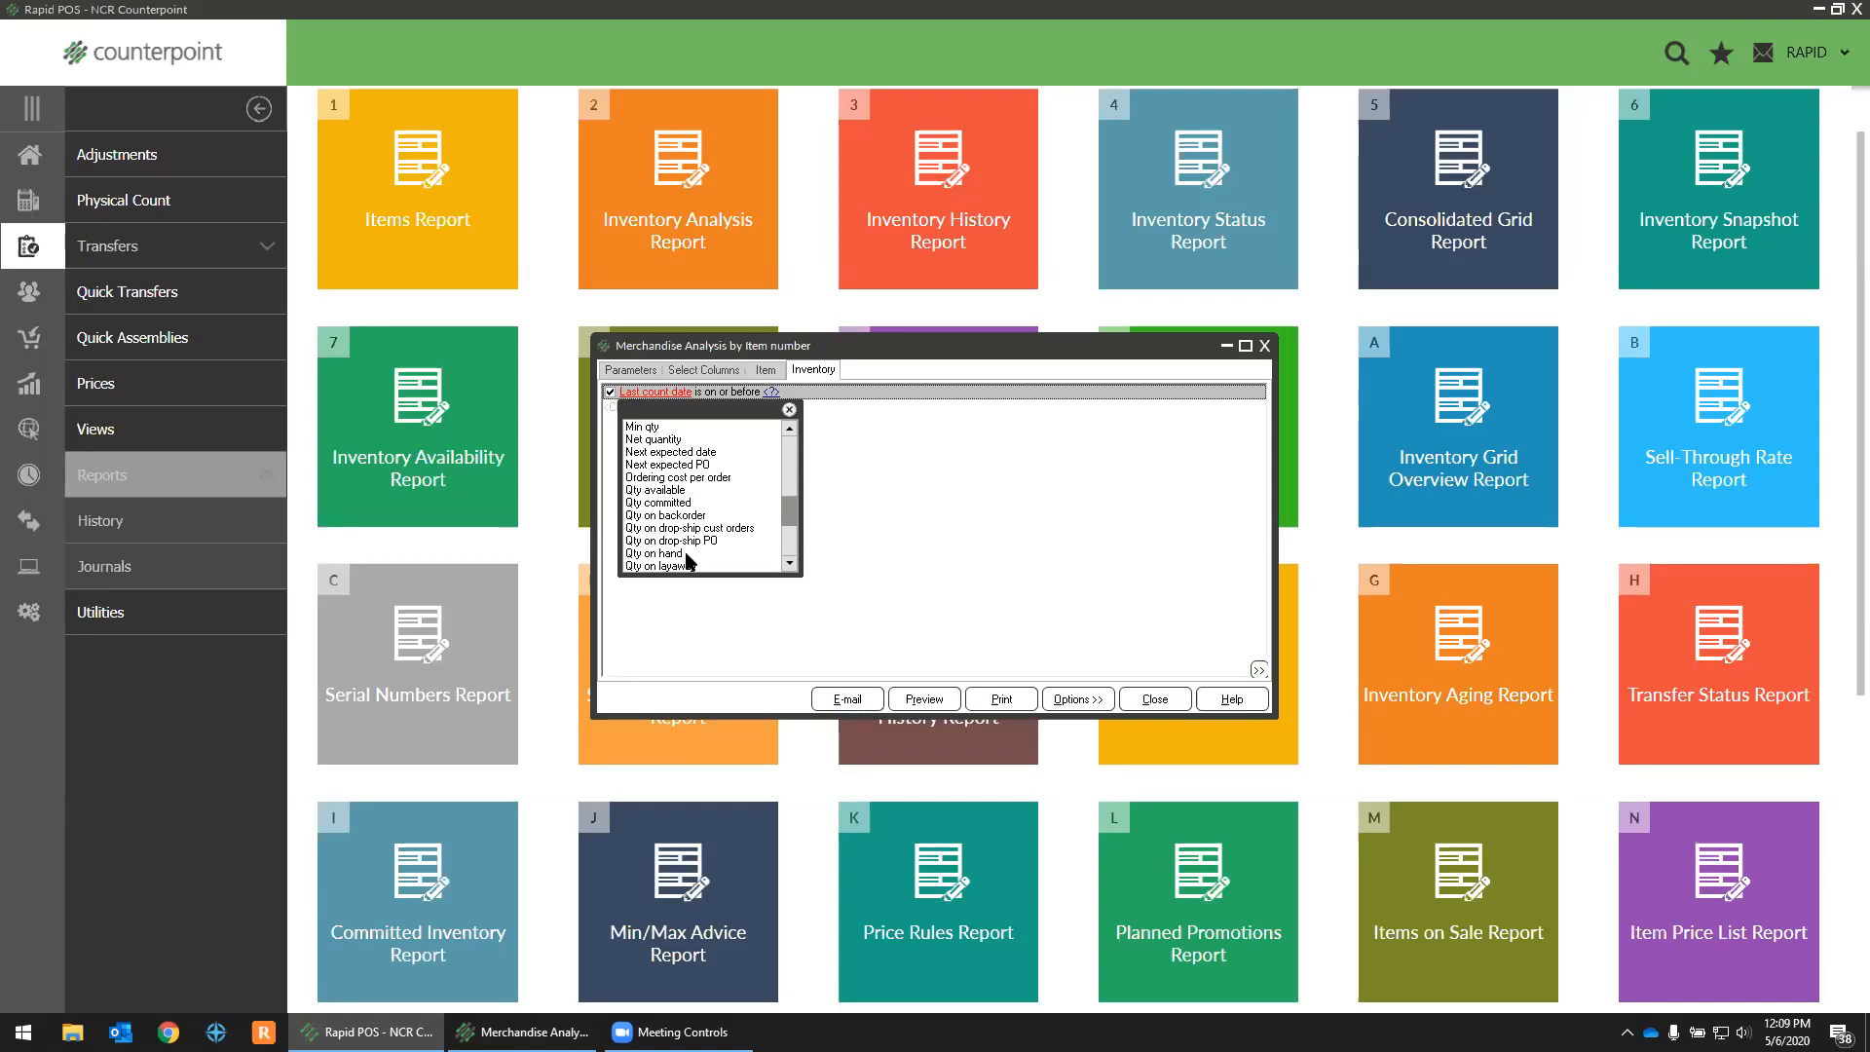
{"action": "double_click", "coordinate": [669, 492]}
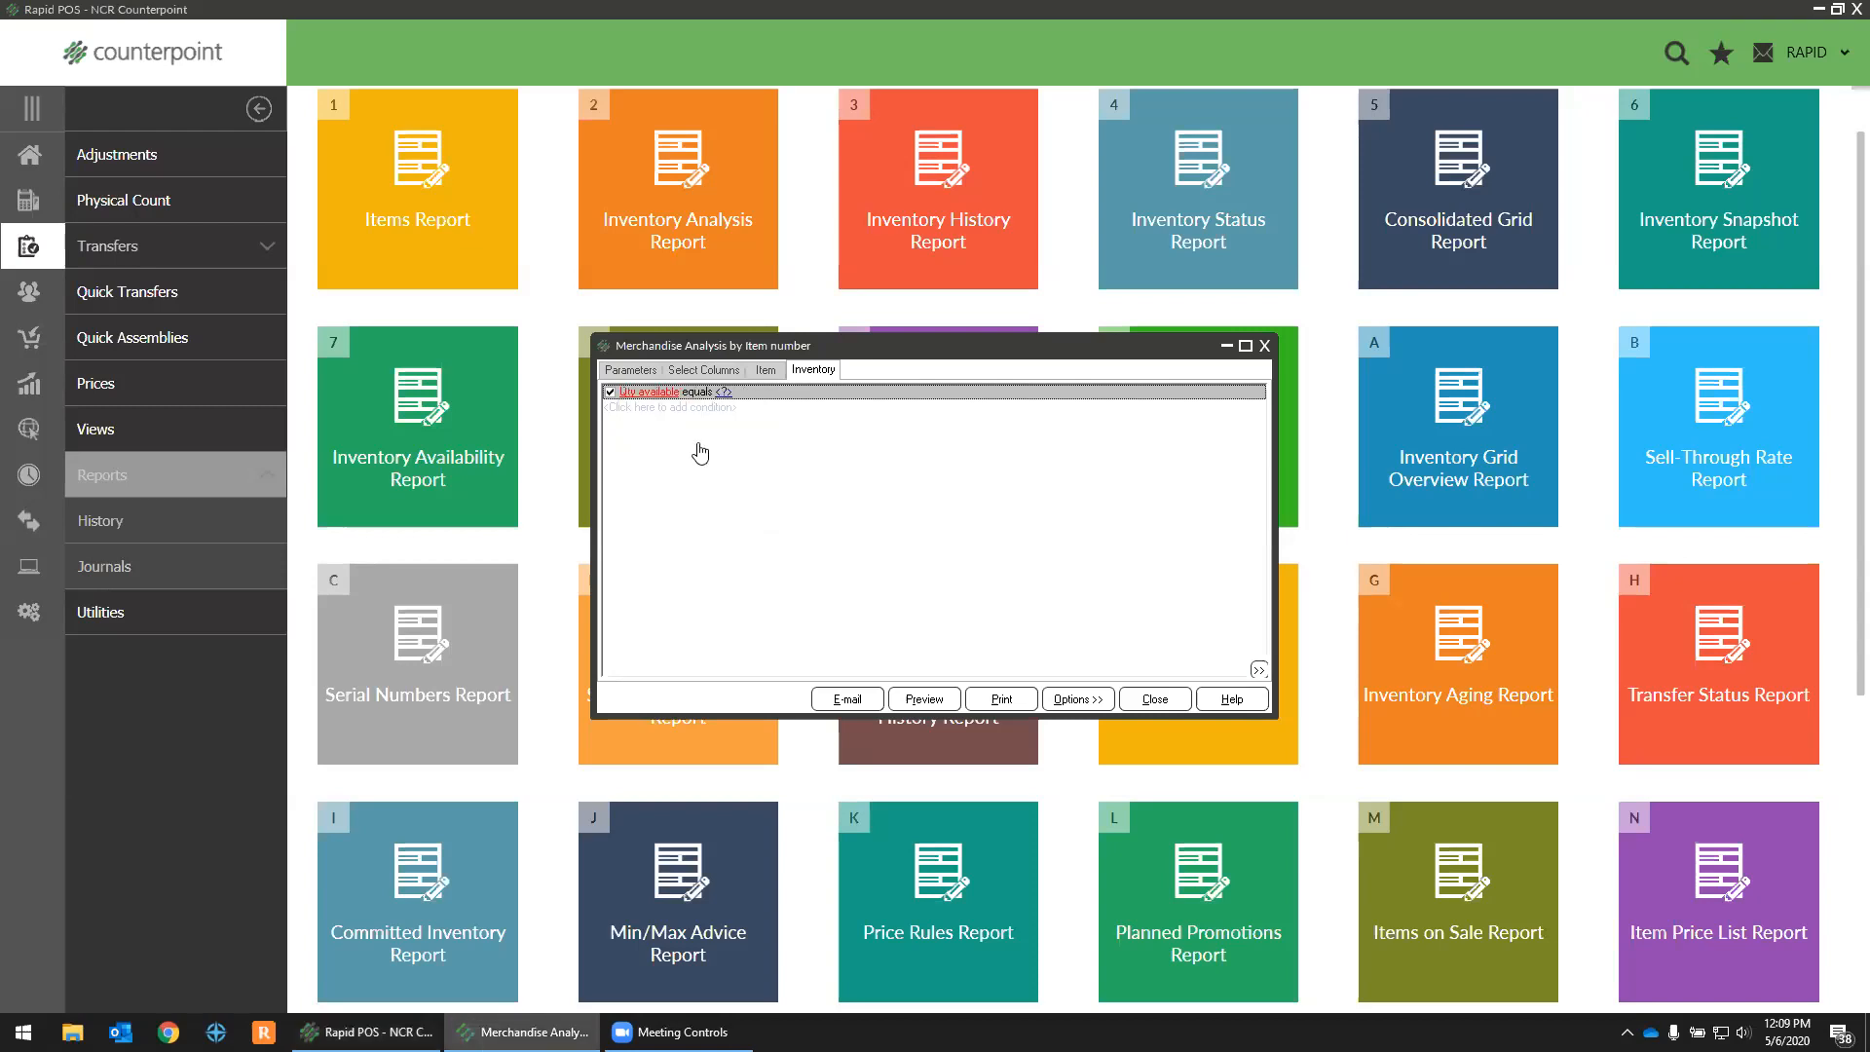
Step: Set the Qty available condition to less than 1 and return to the report parameters
{"action": "left_click", "coordinate": [695, 395]}
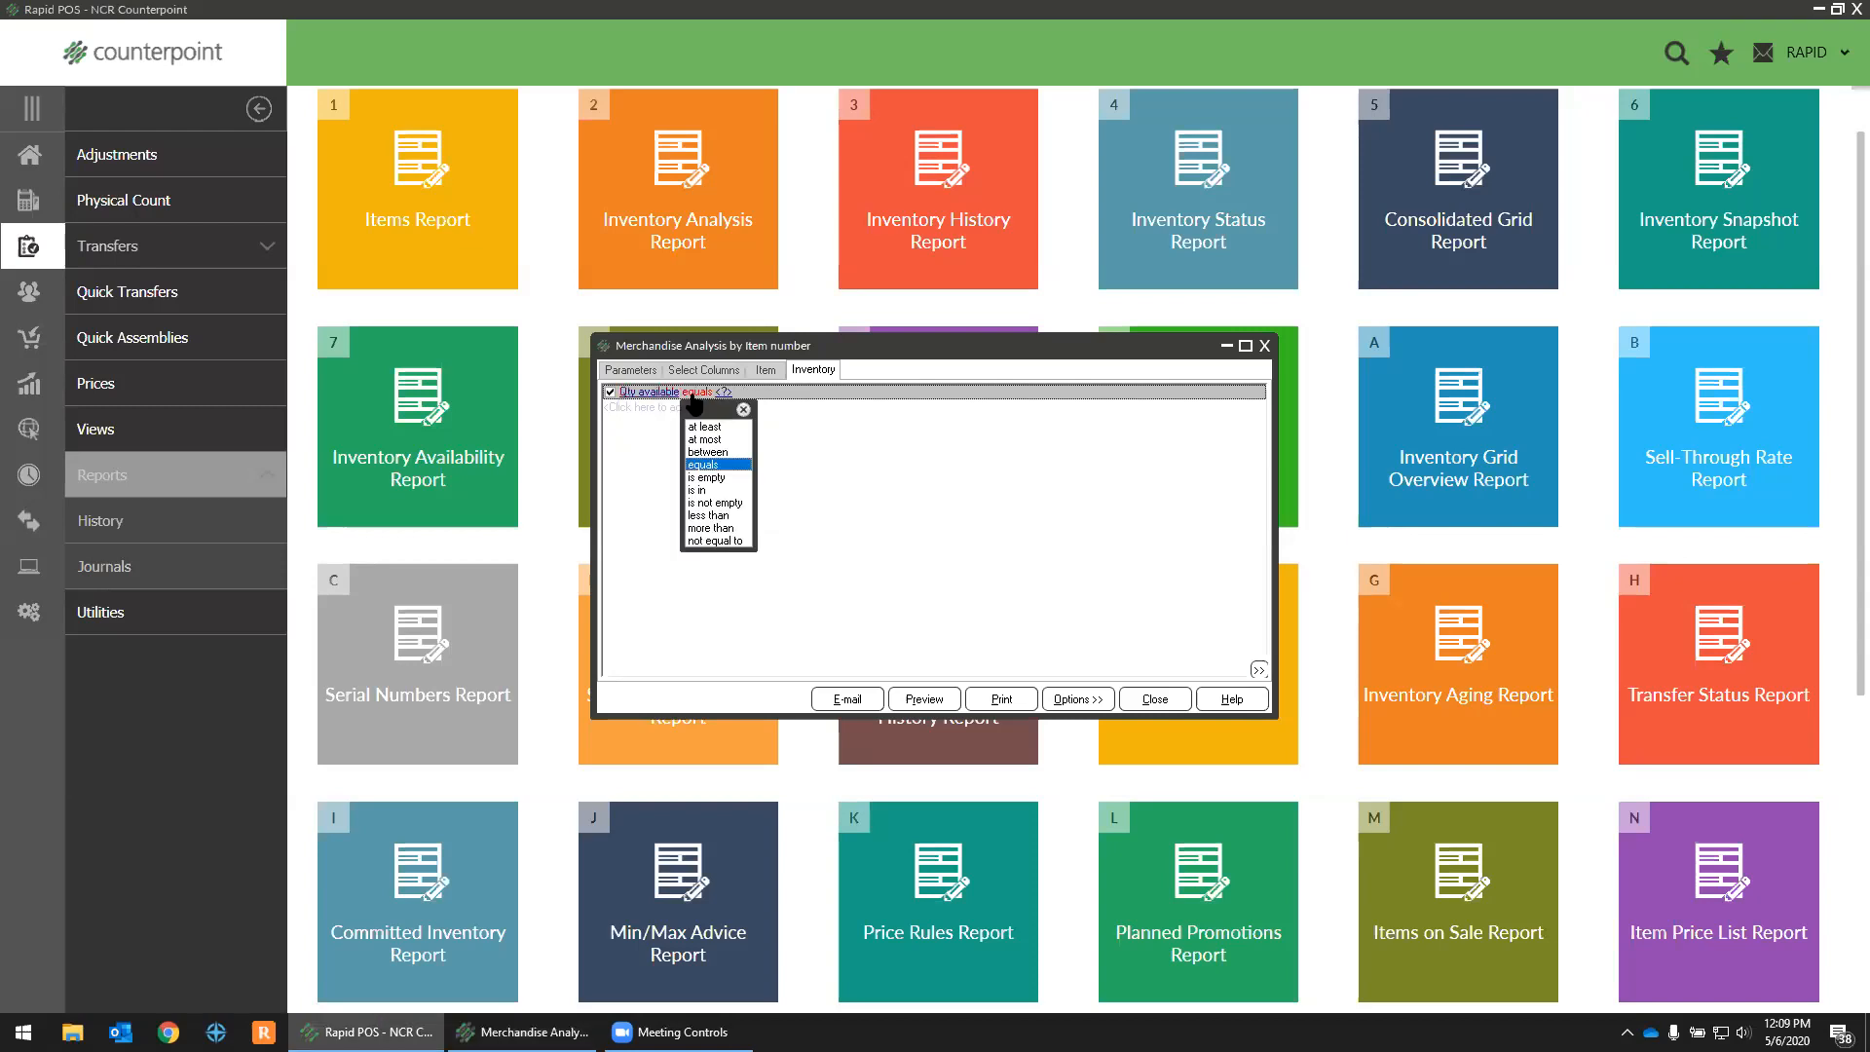
{"action": "left_click", "coordinate": [719, 429]}
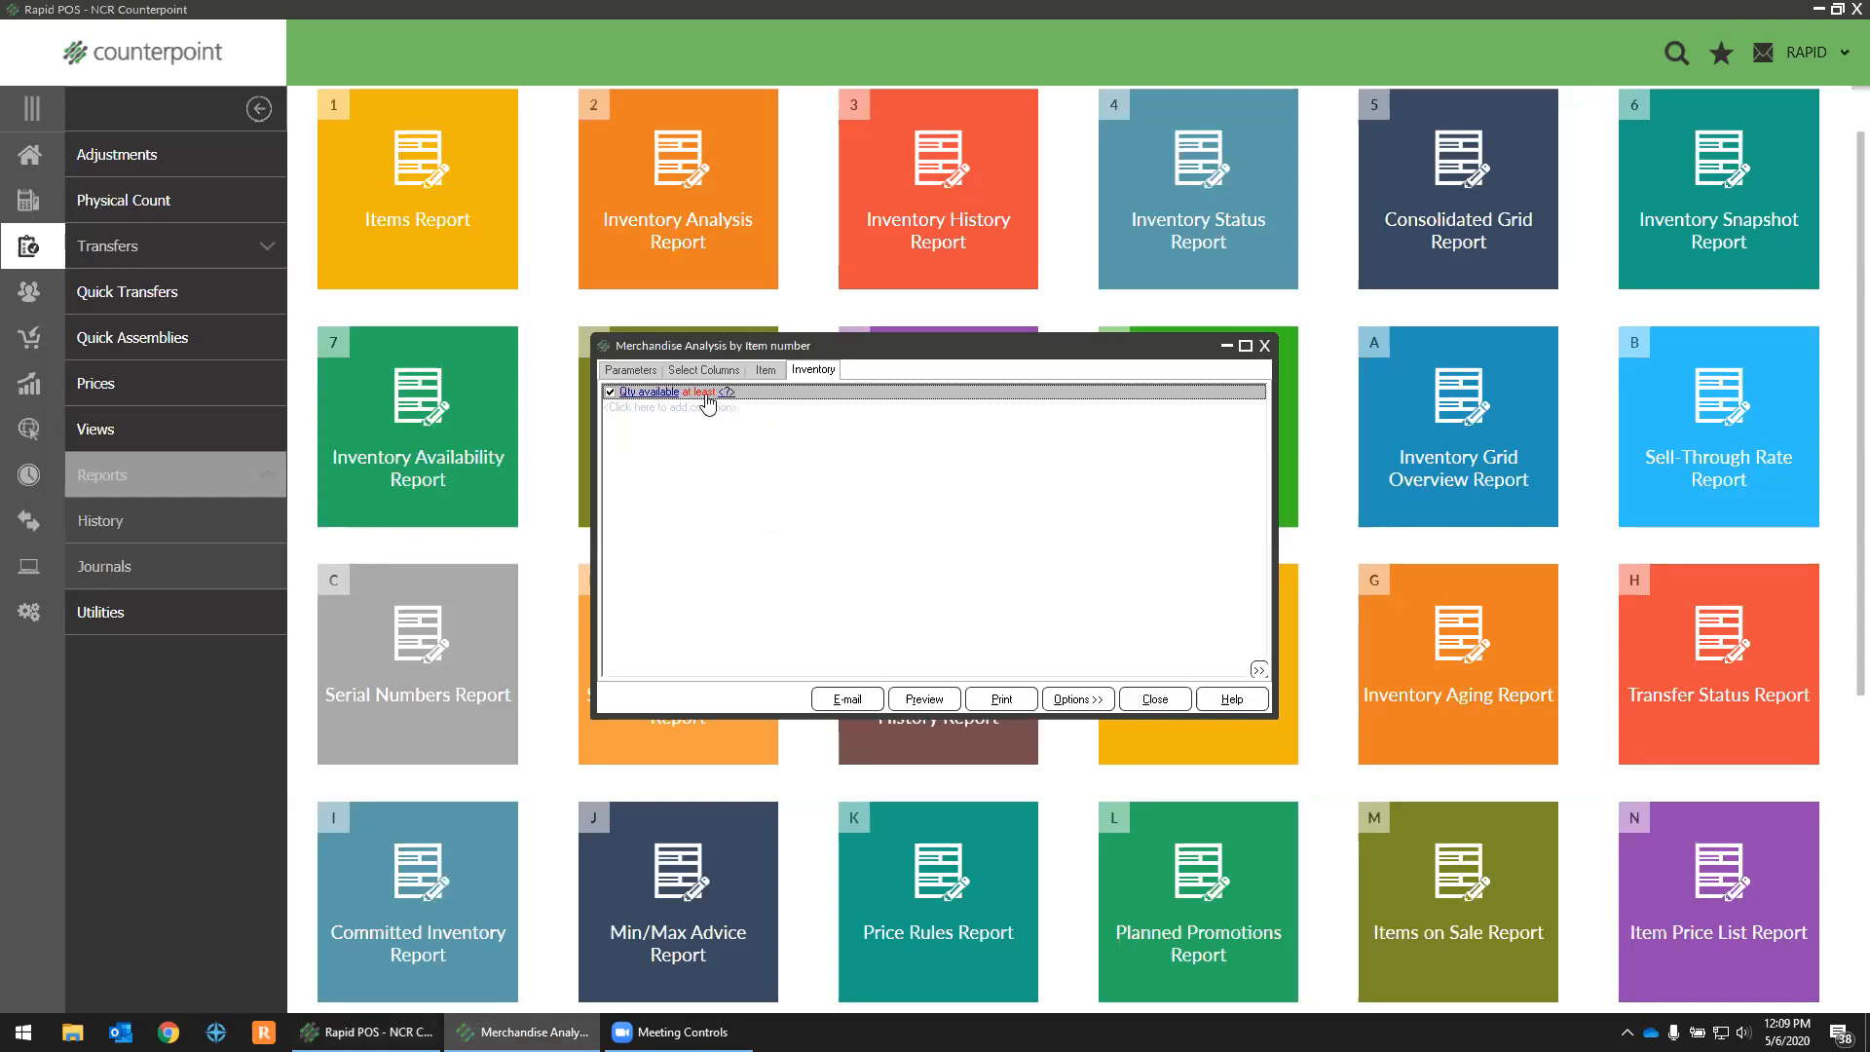
{"action": "left_click", "coordinate": [709, 392]}
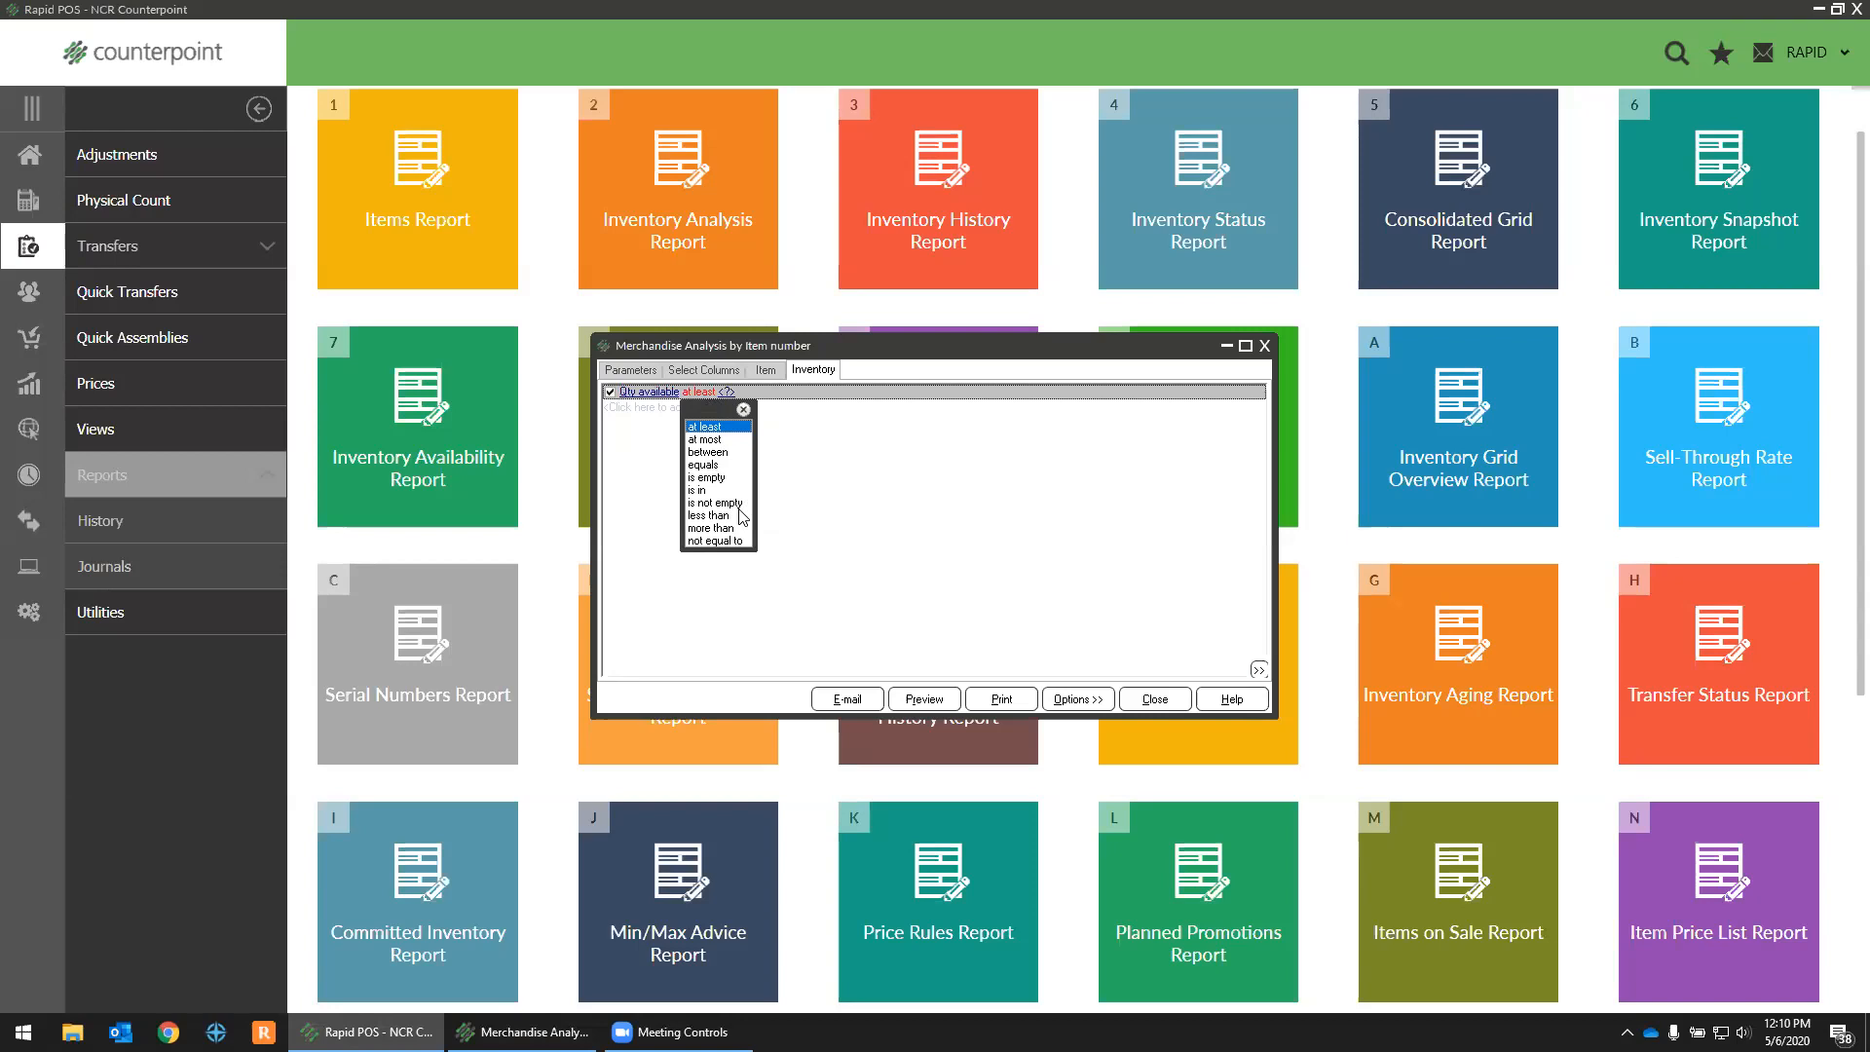
{"action": "left_click", "coordinate": [730, 518]}
{"action": "left_click", "coordinate": [733, 394]}
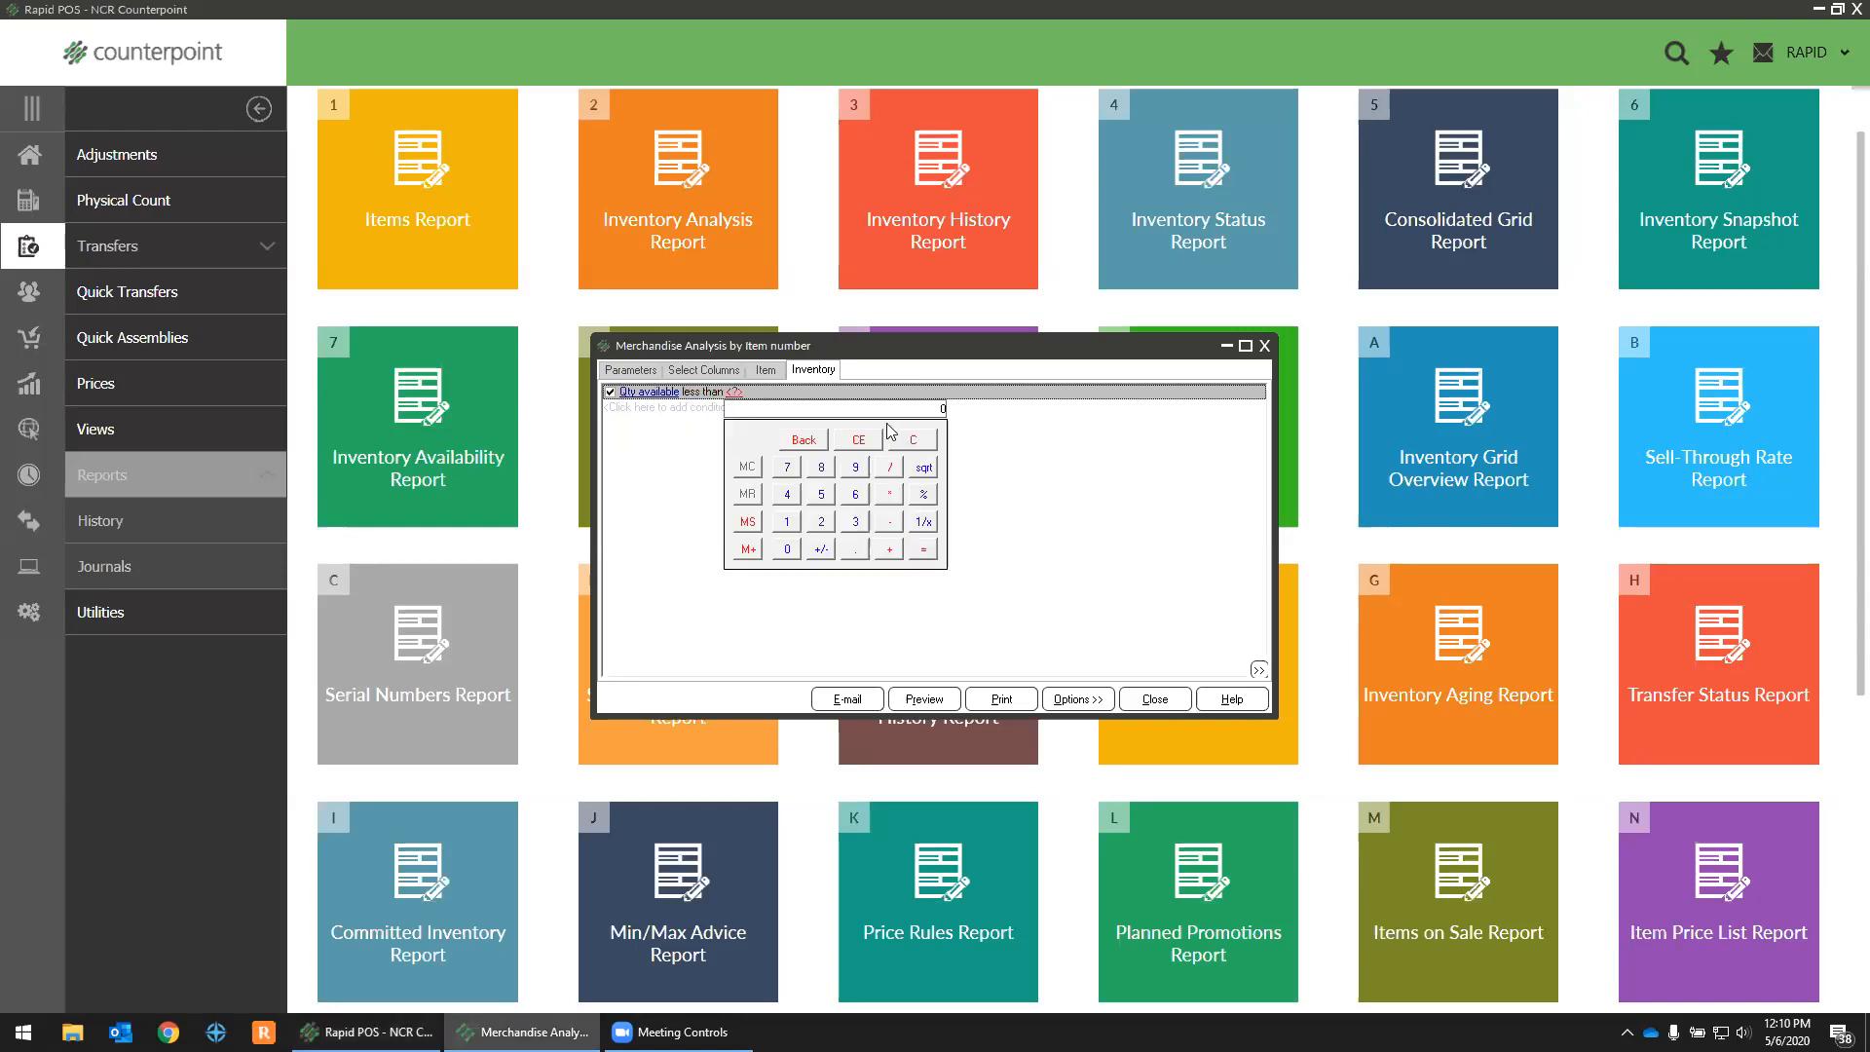
{"action": "type", "text": "1"}
{"action": "key", "text": "Return"}
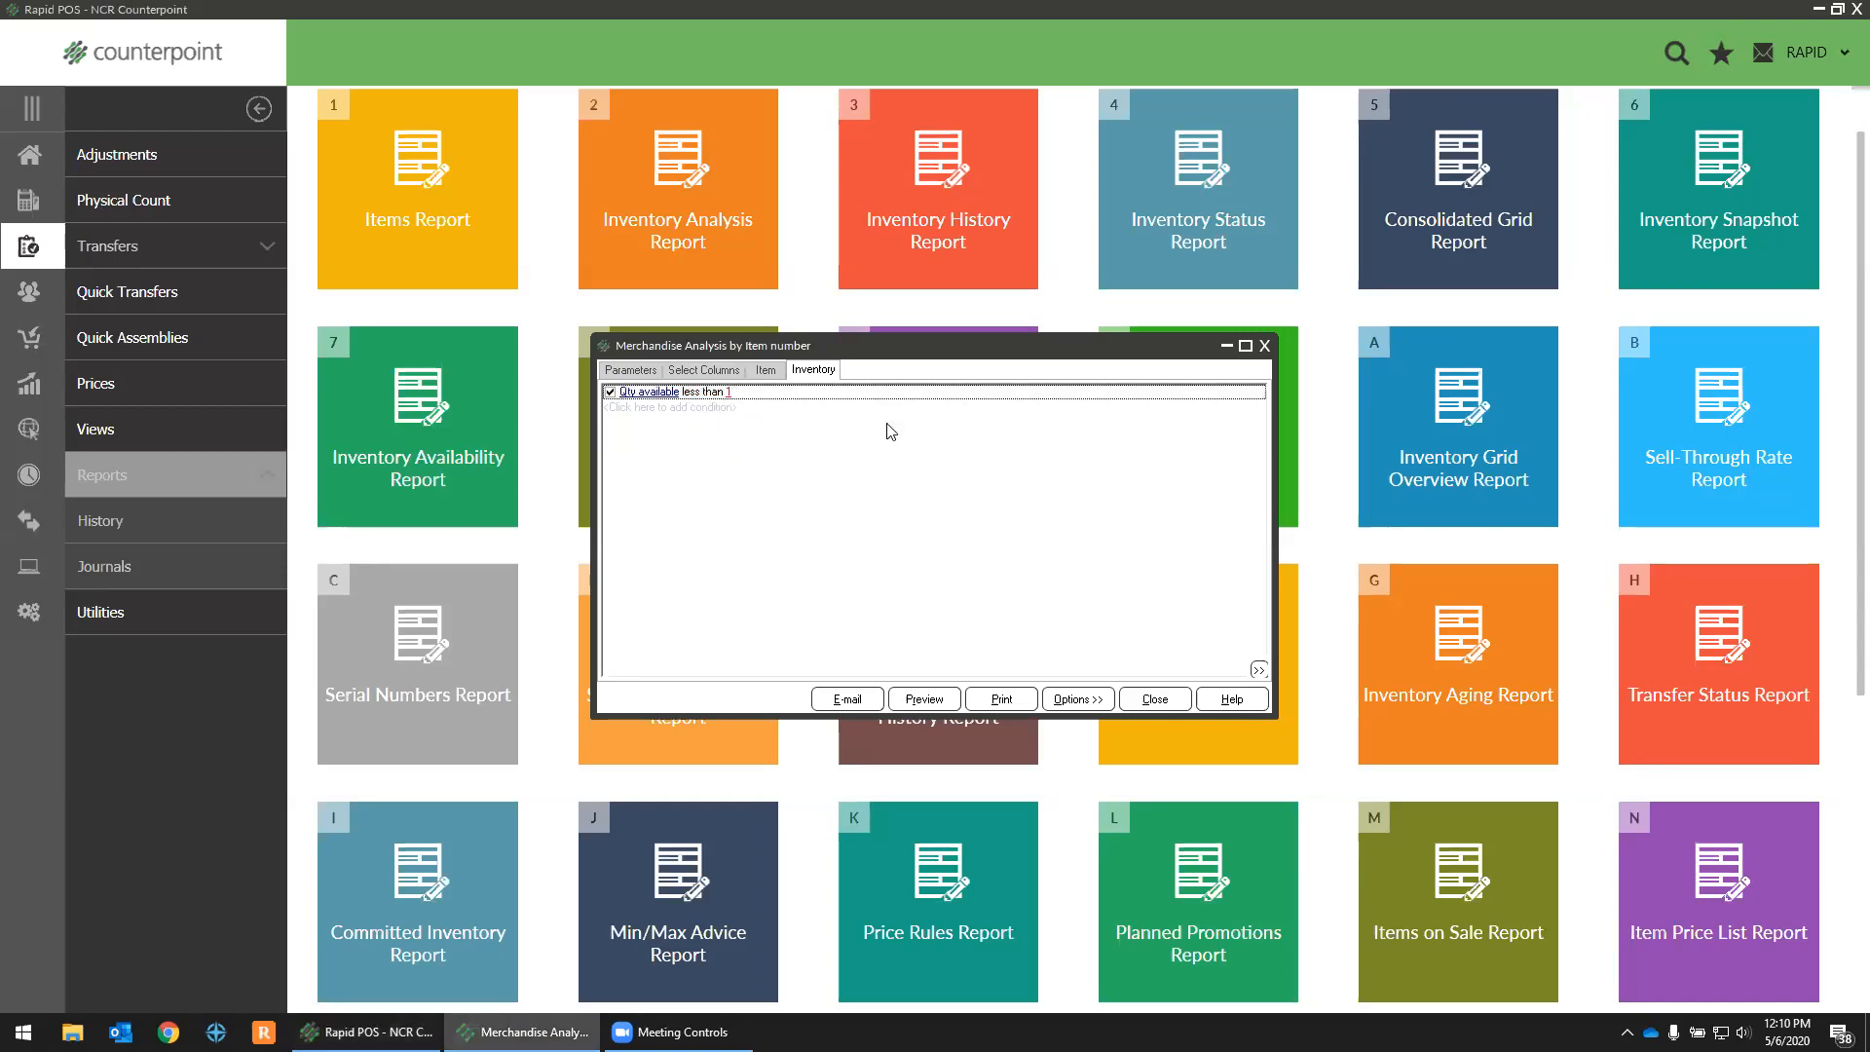
{"action": "left_click", "coordinate": [635, 372]}
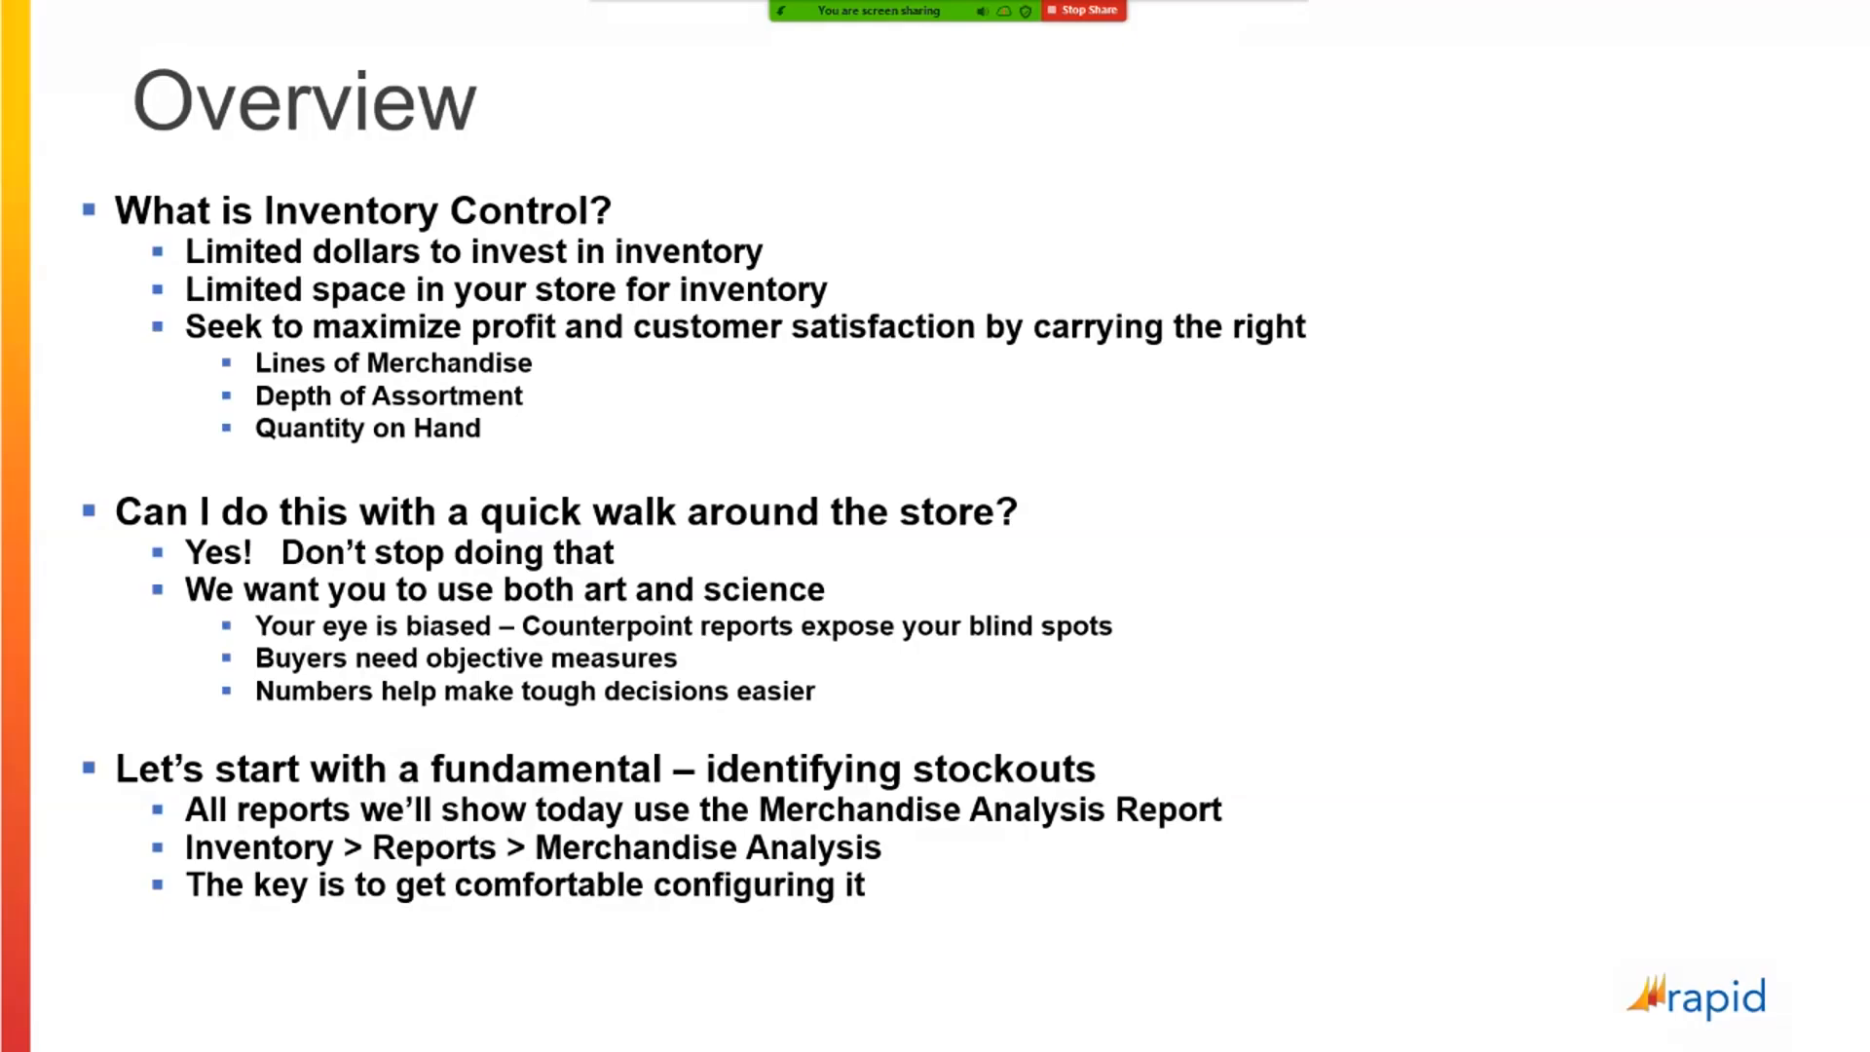
{"action": "key", "text": "Right"}
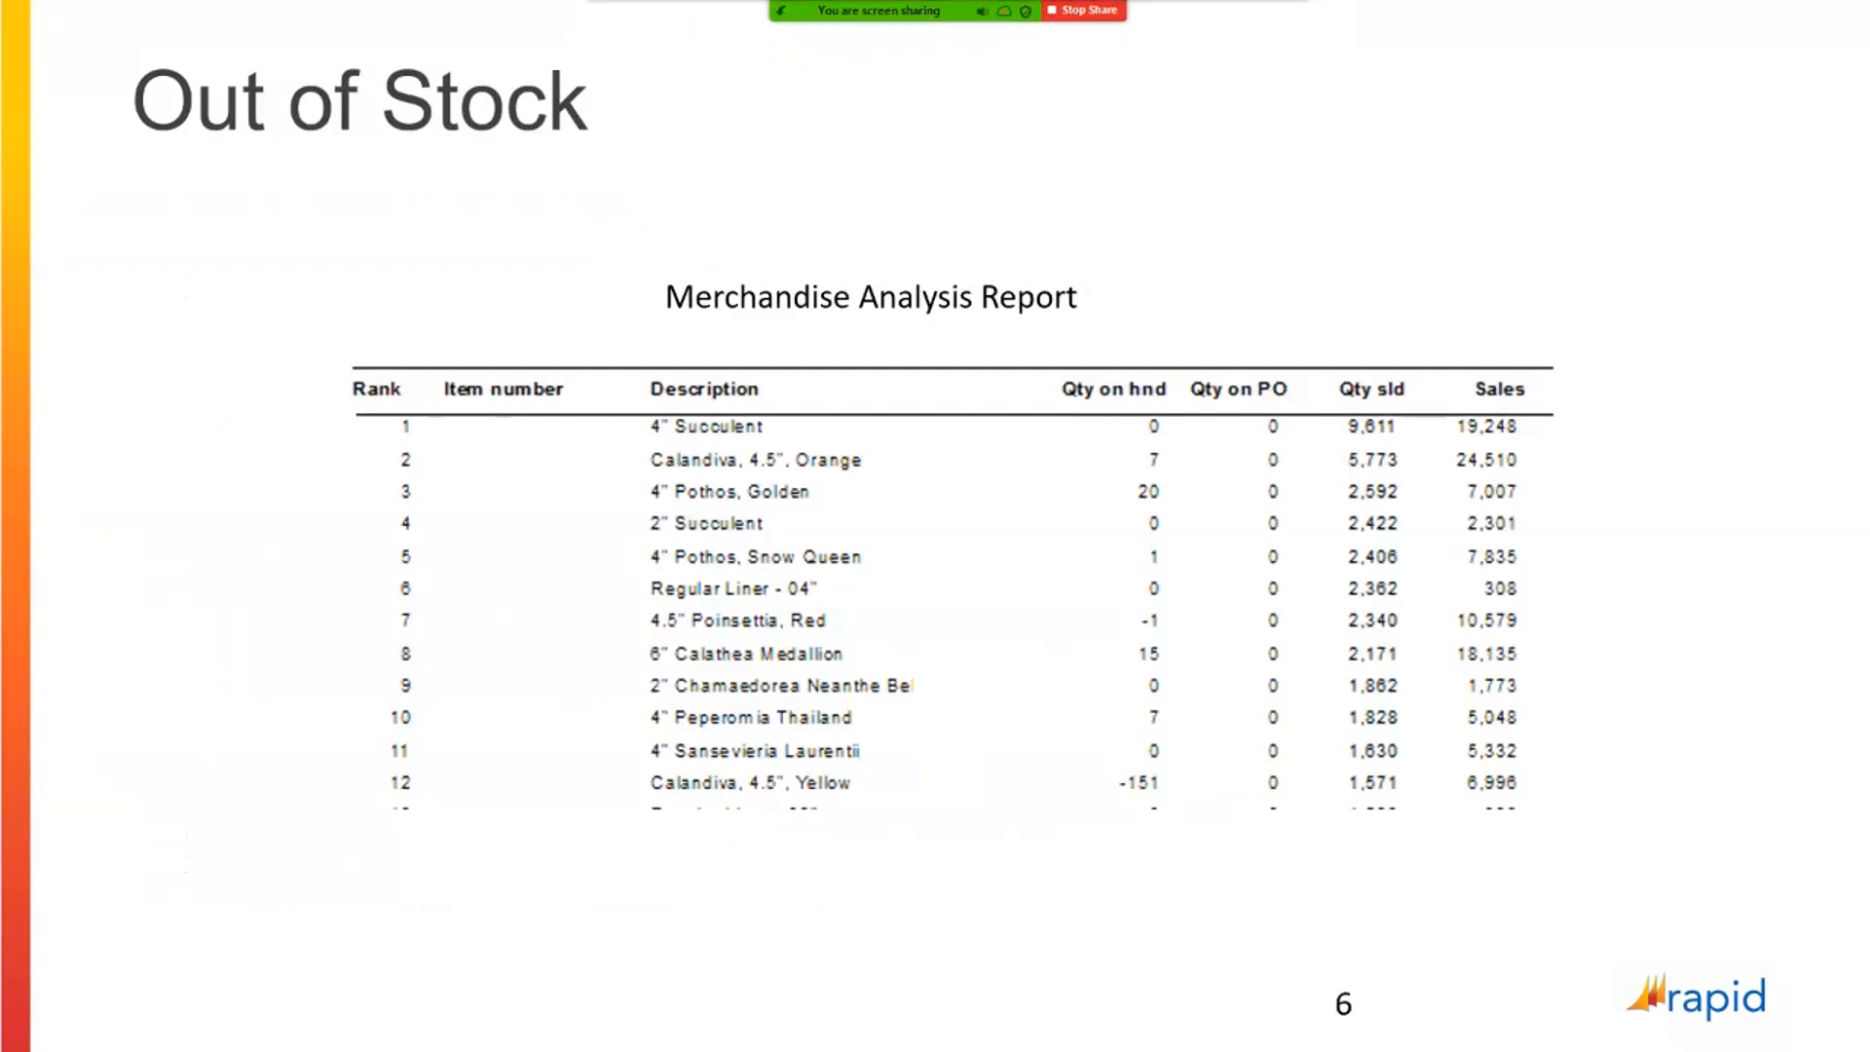
{"action": "key", "text": "Right"}
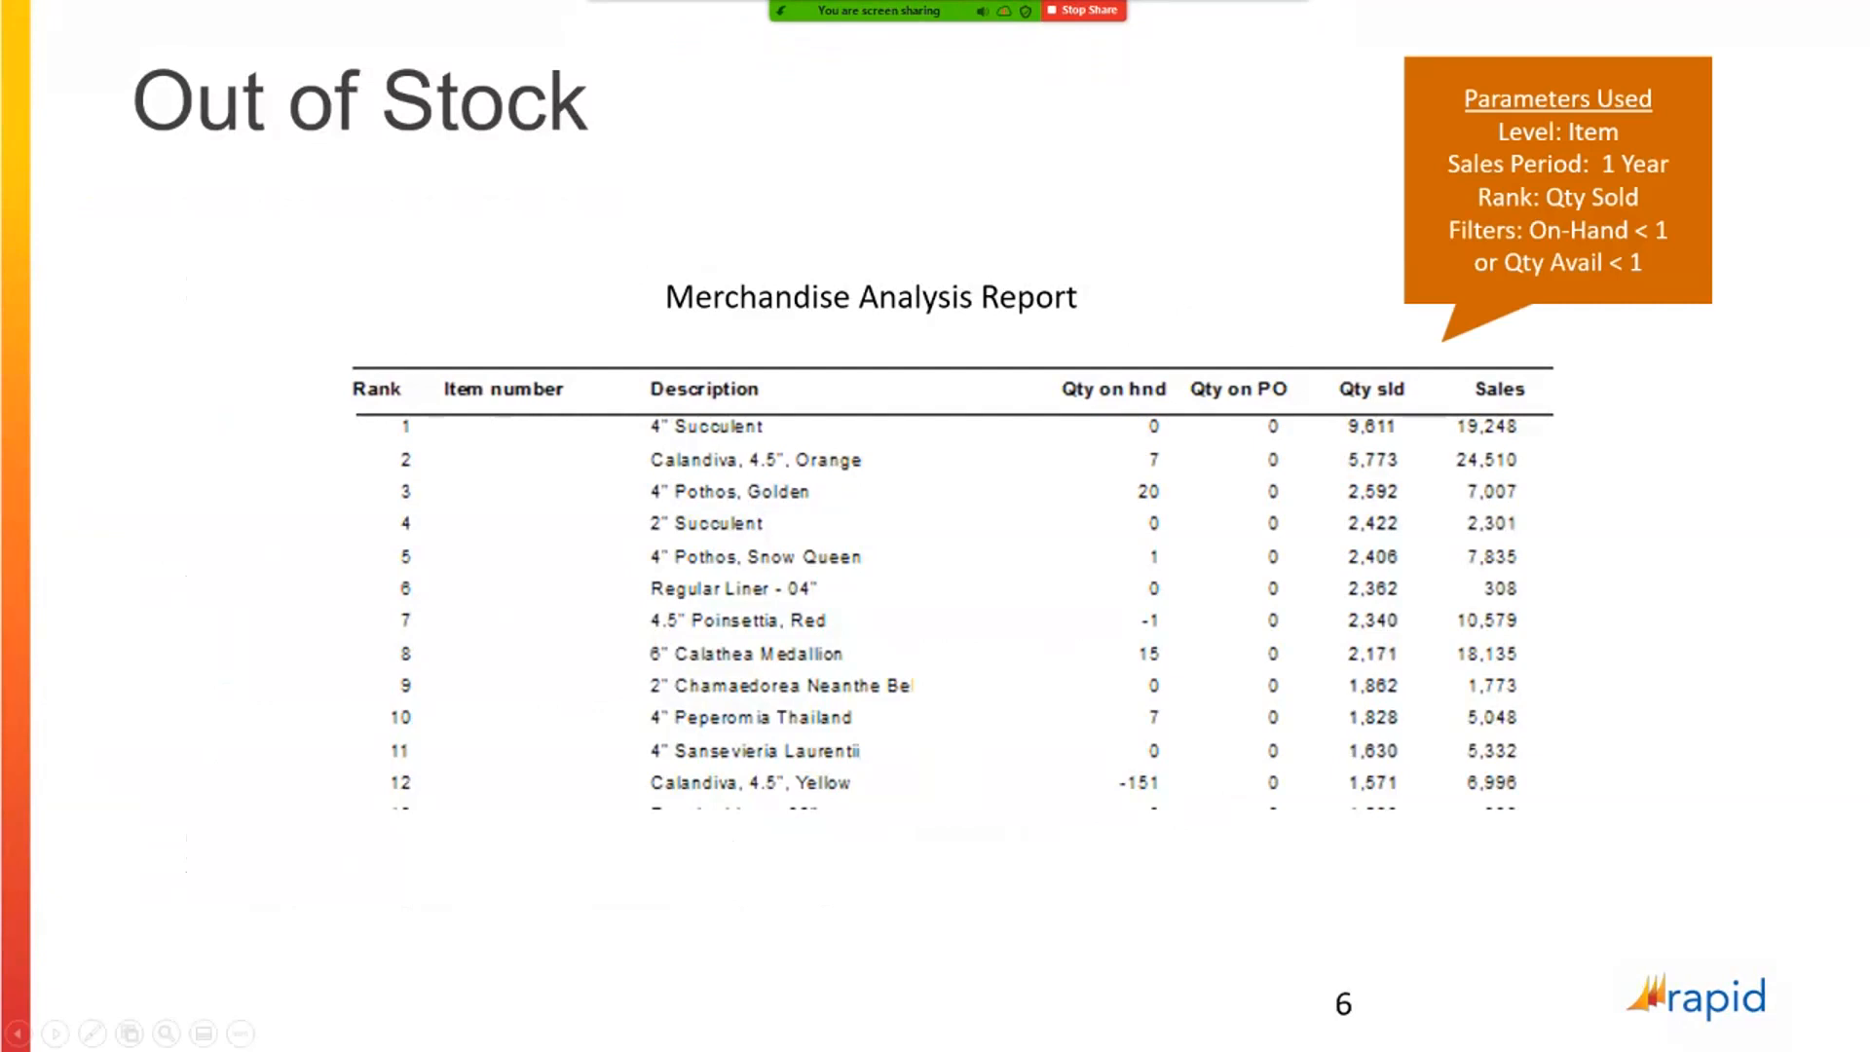